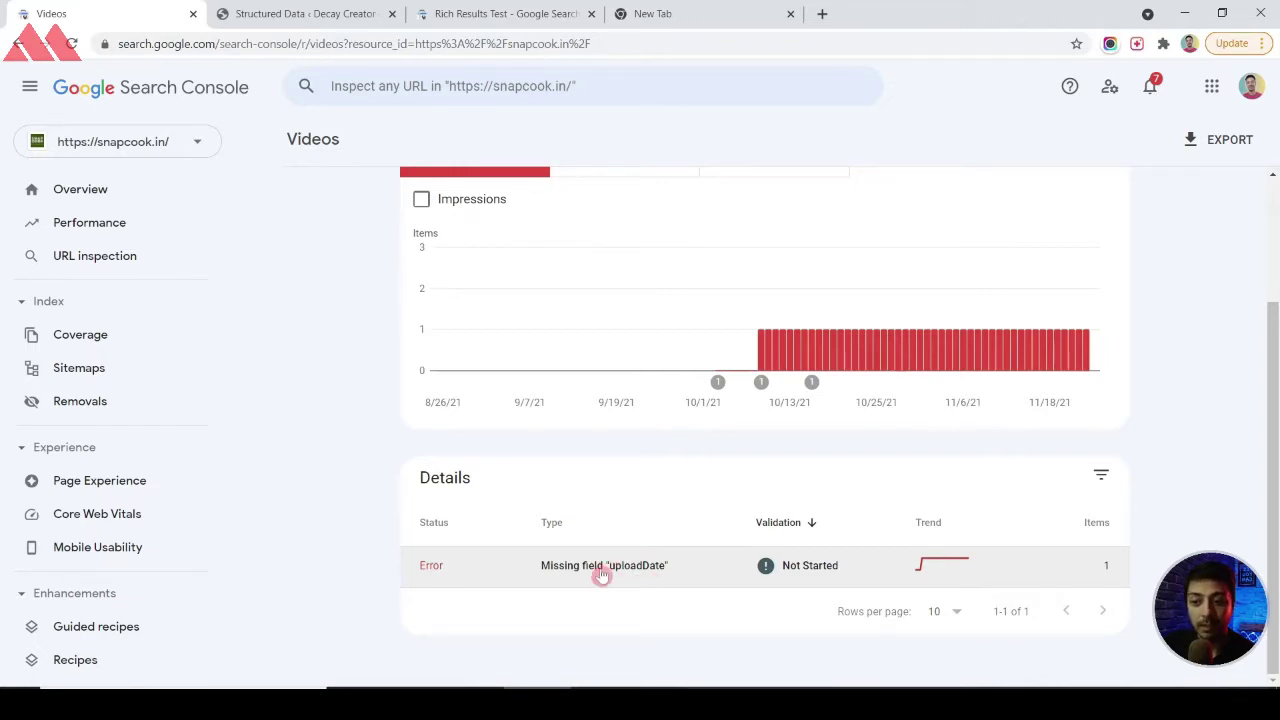
click(601, 577)
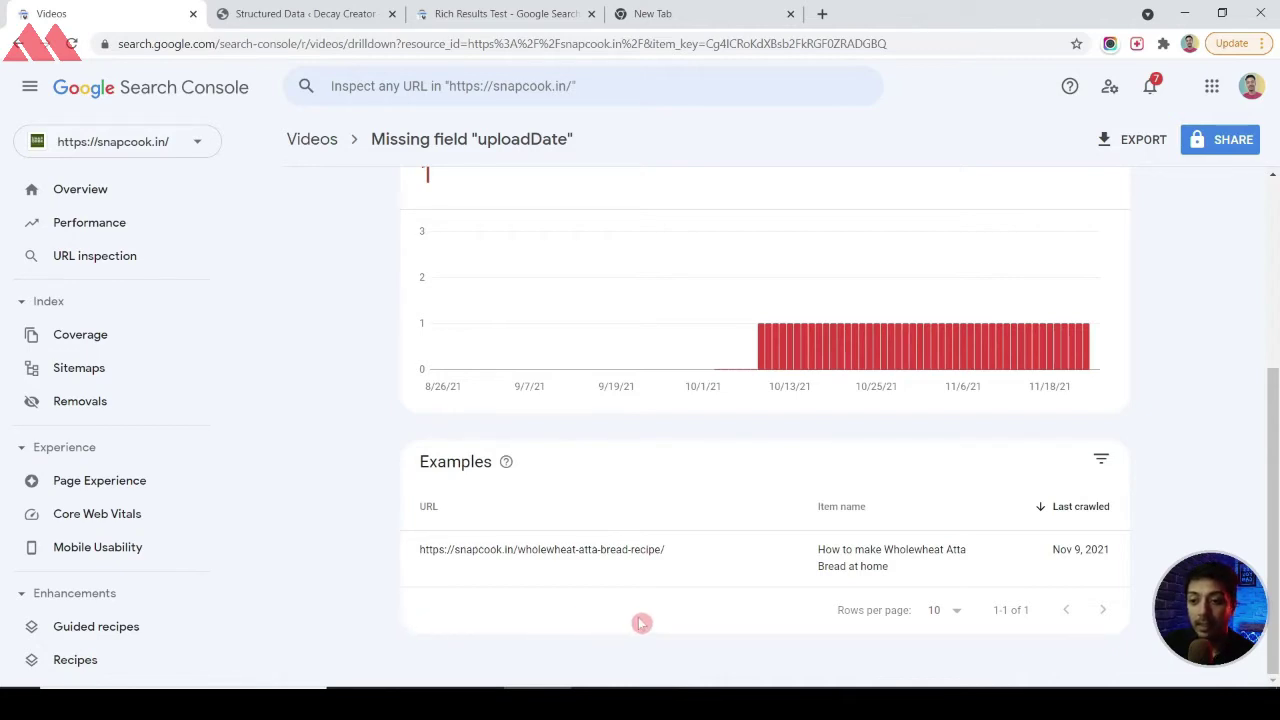
mouse_move(663, 557)
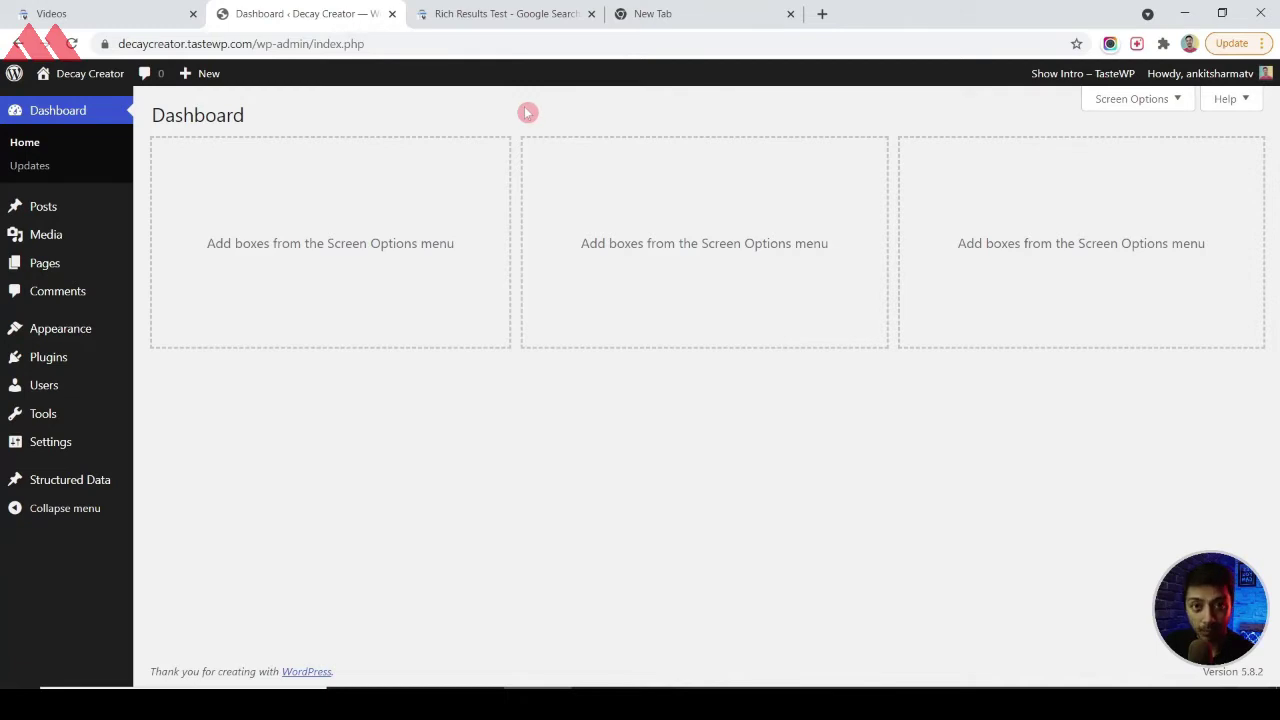
click(466, 12)
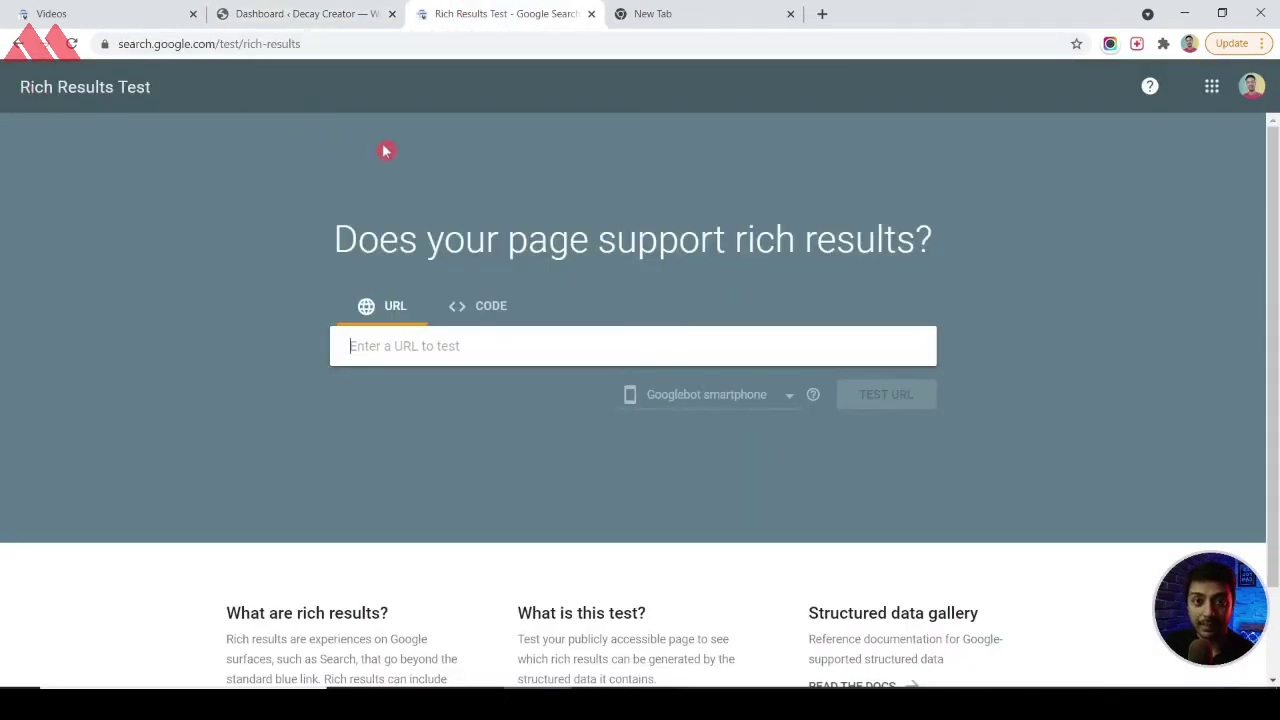
key(ctrl+v)
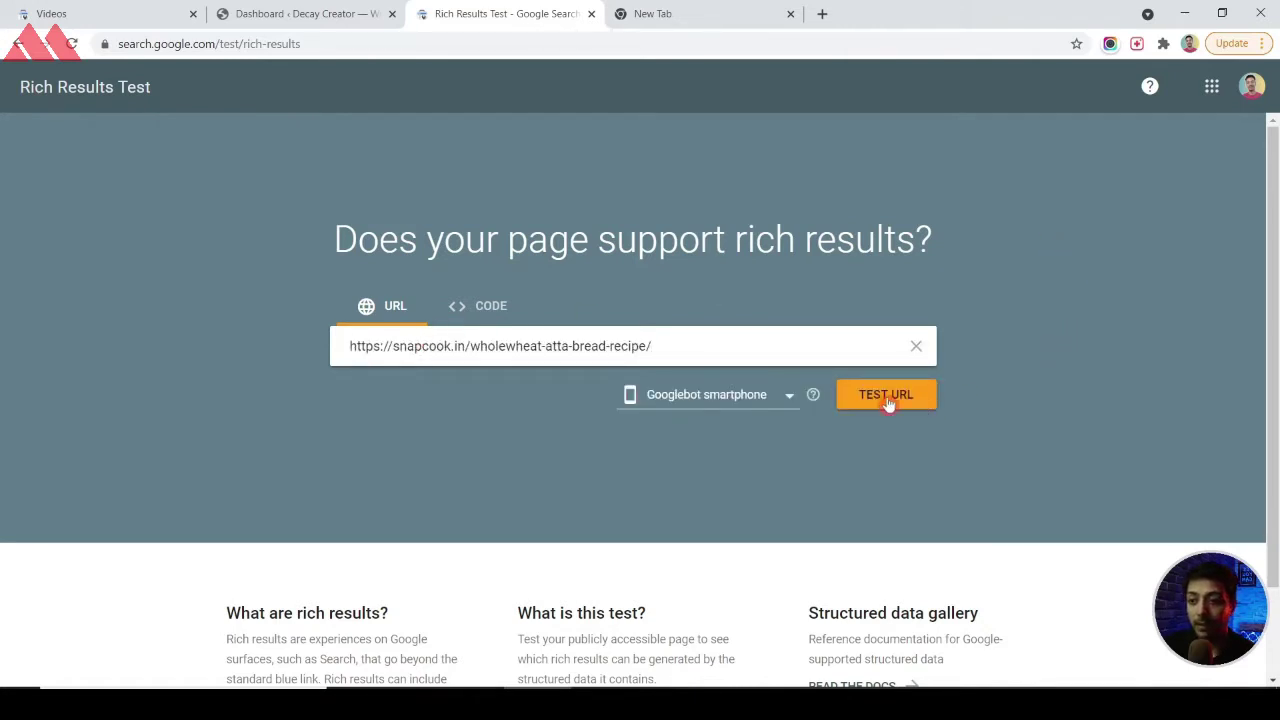
click(172, 12)
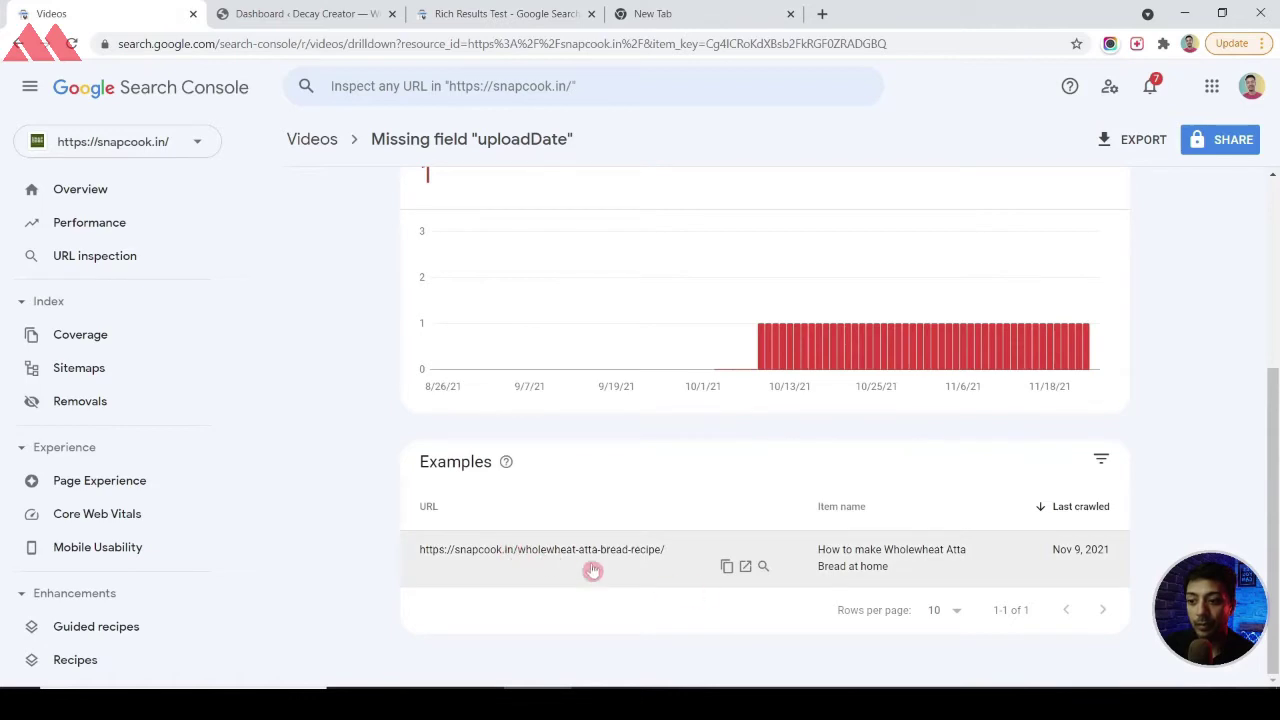
click(463, 10)
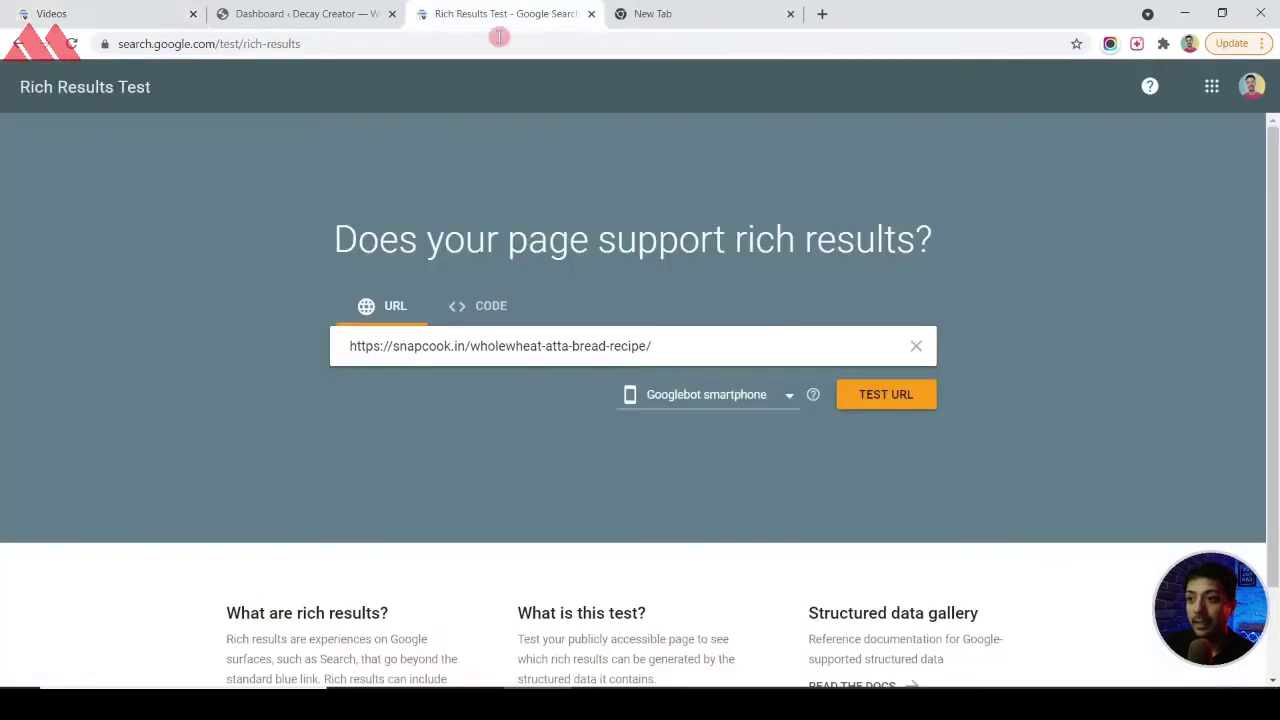
click(887, 394)
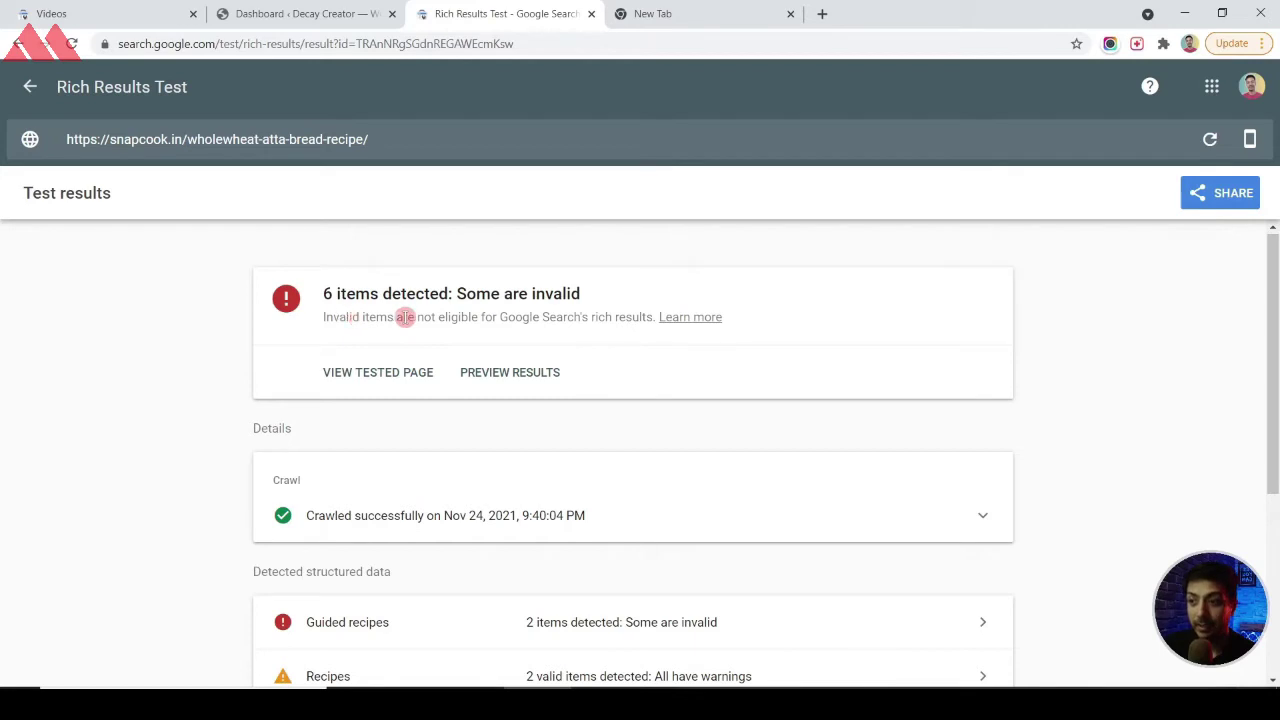
Open the Videos structured data results and examine the errors of the detected item "How to make Wholewheat Atta Bread at home"
scroll(728, 352, down, 3)
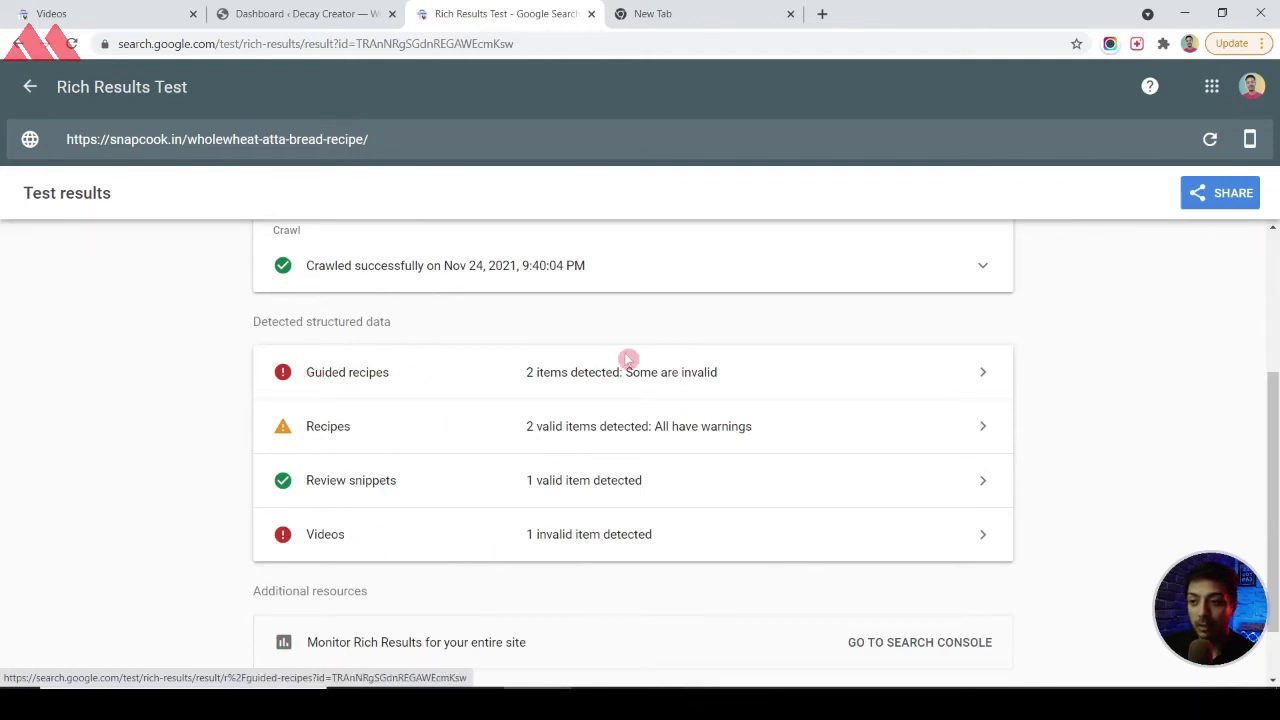
click(640, 532)
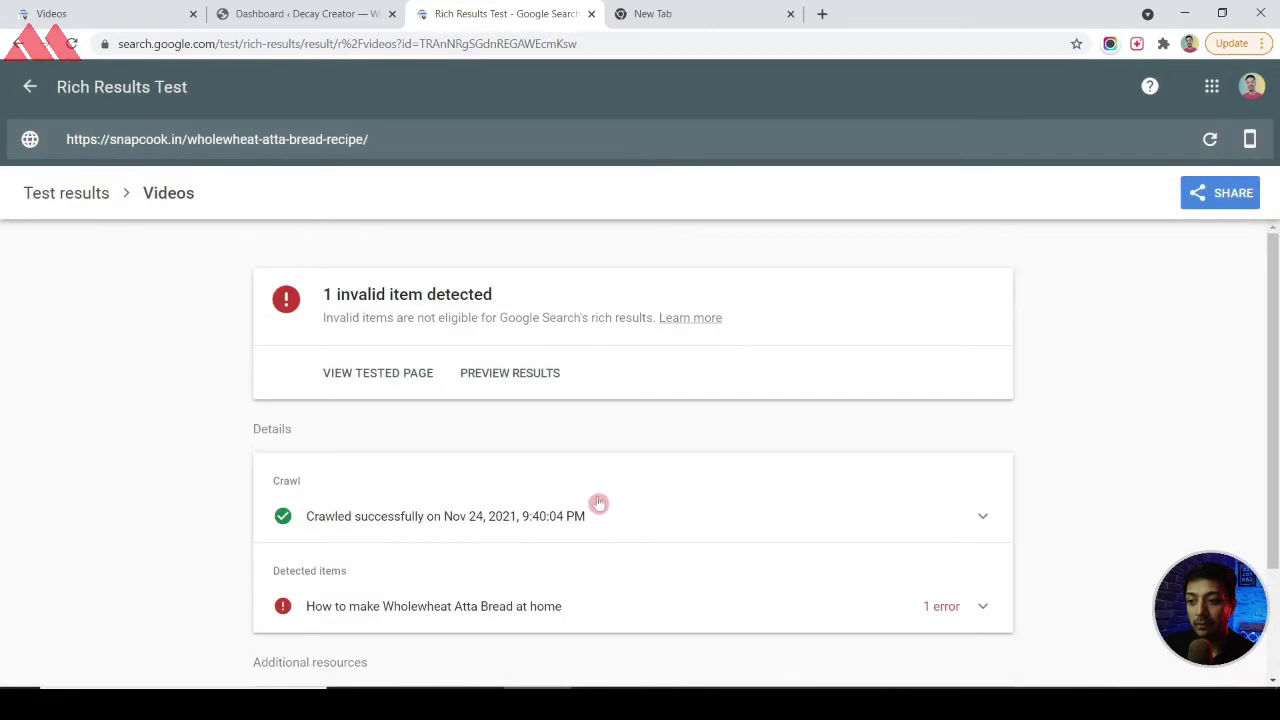
scroll(597, 503, down, 2)
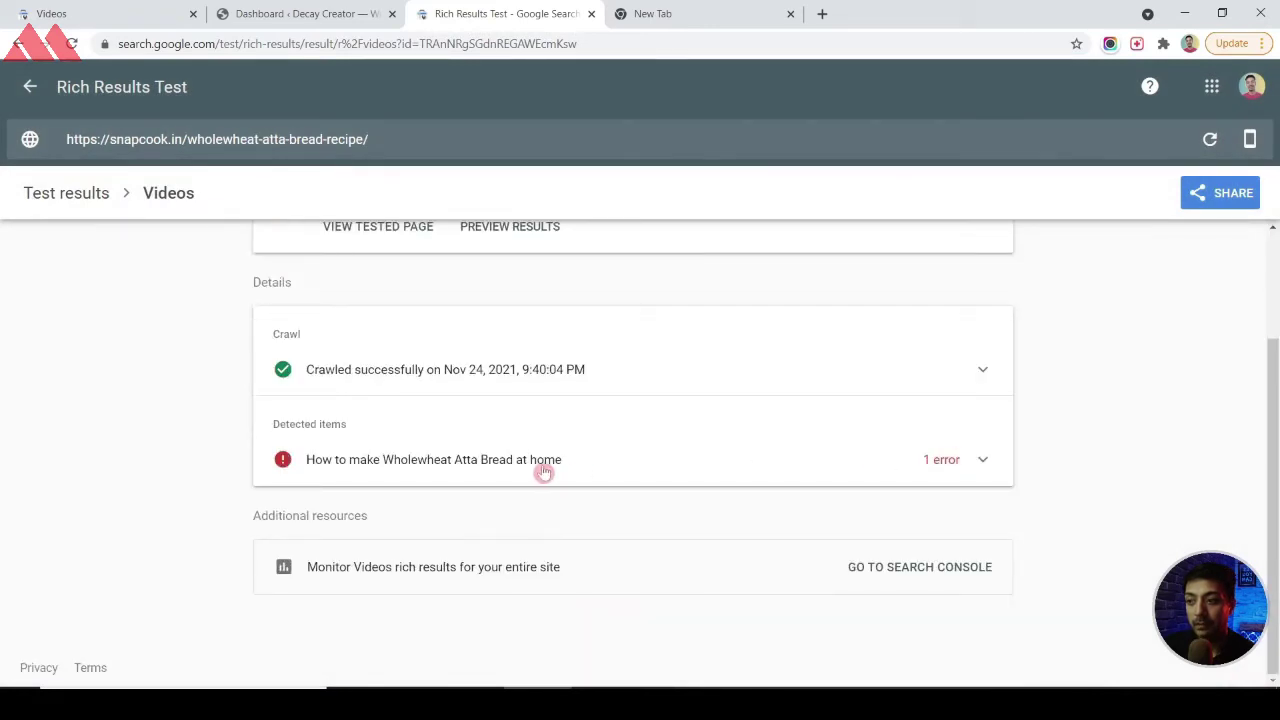
click(958, 470)
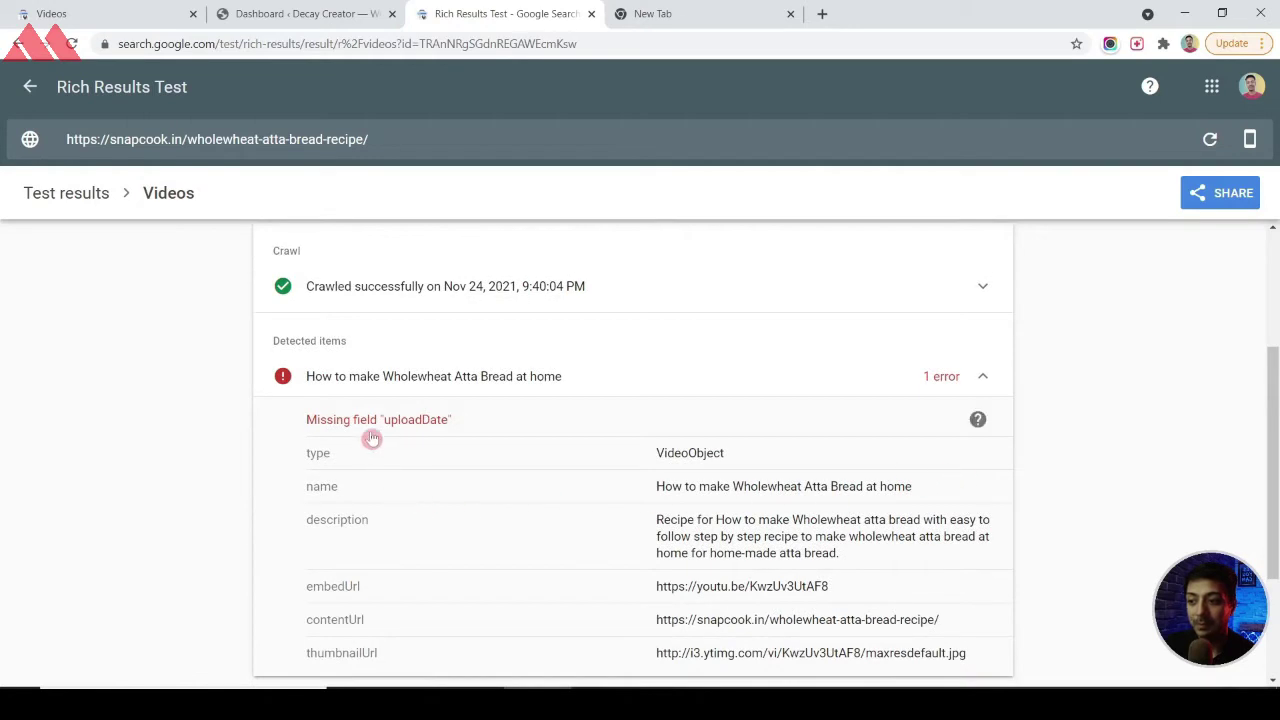
scroll(700, 558, up, 1)
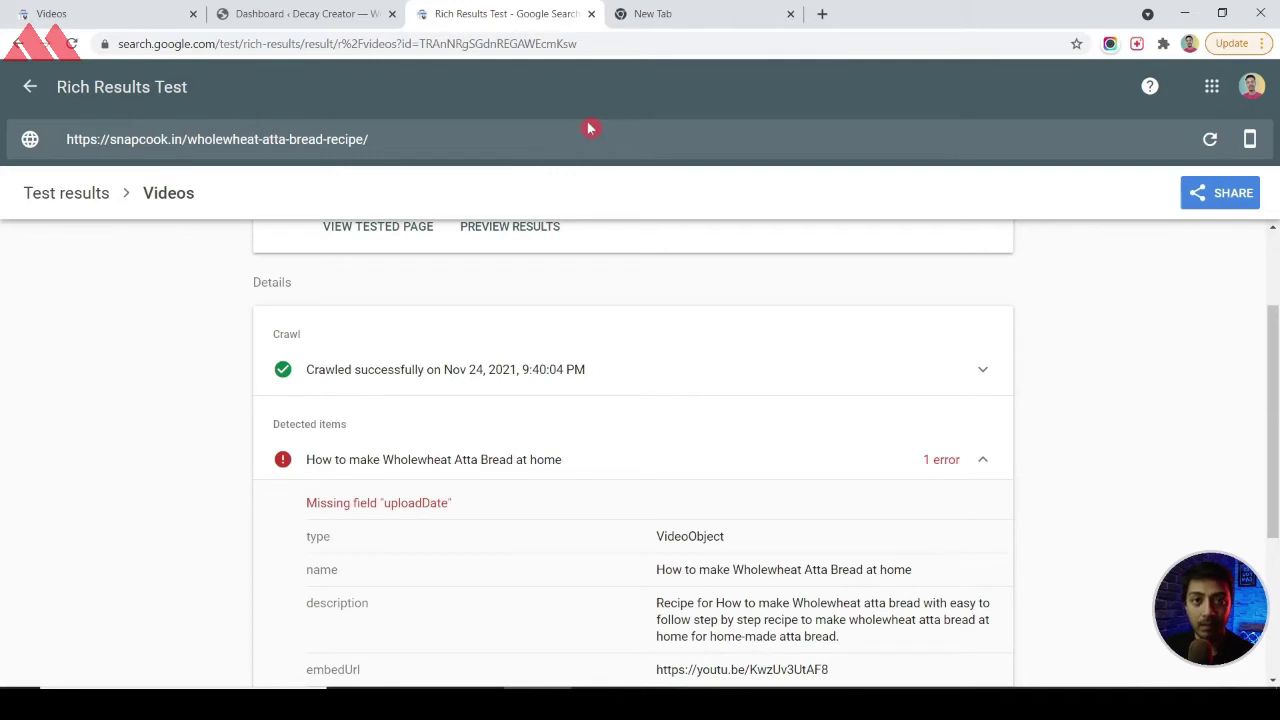
scroll(907, 325, up, 2)
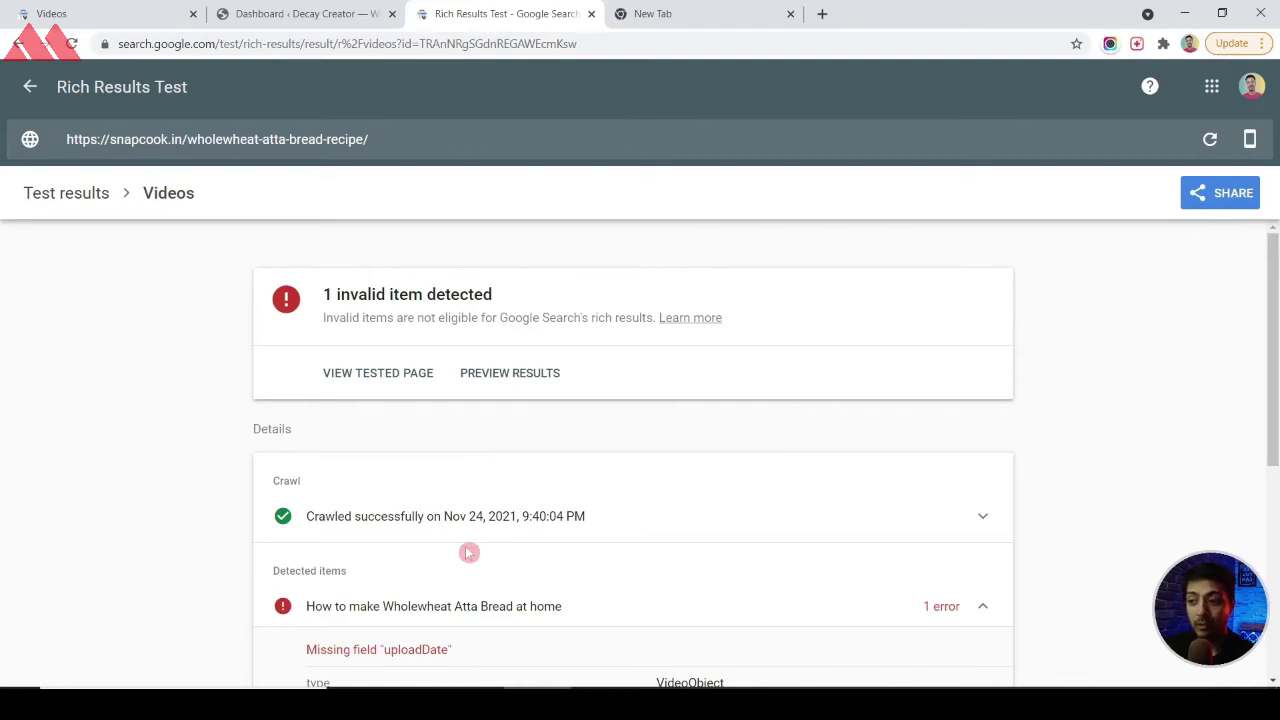
scroll(391, 610, down, 1)
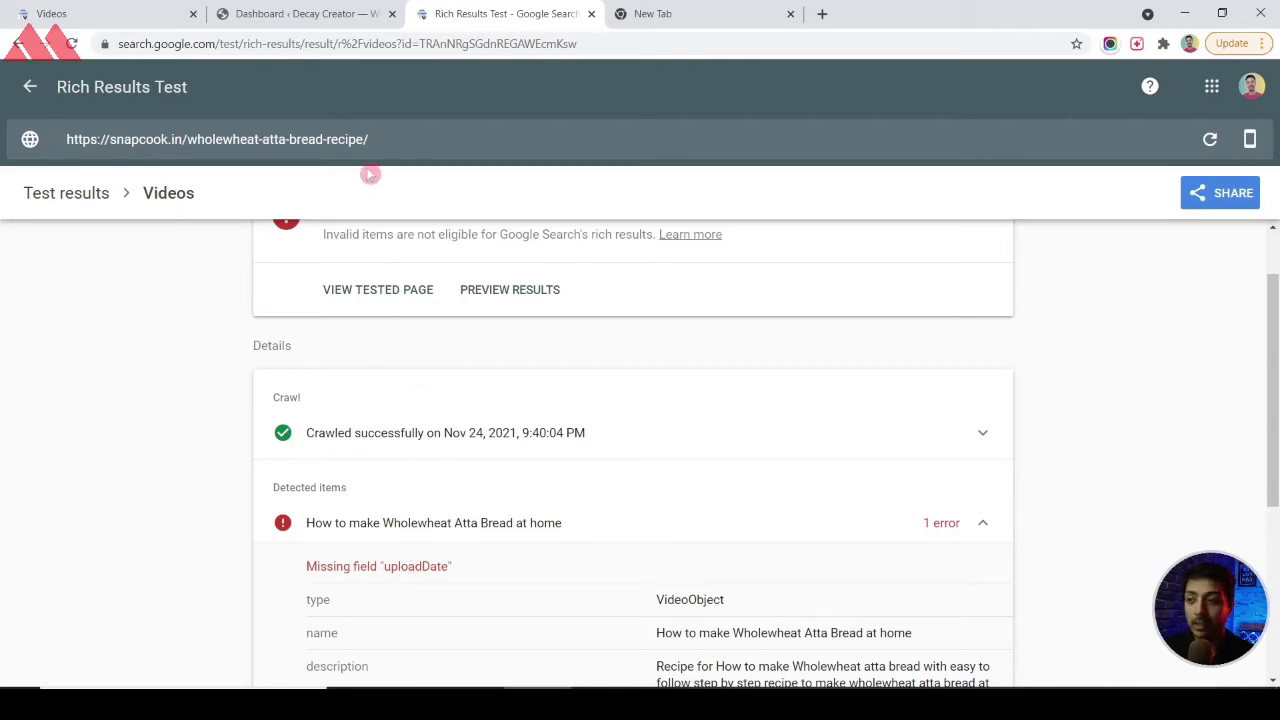
Switch to the WordPress dashboard and open the Structured Data plugin's list of schema types
click(296, 10)
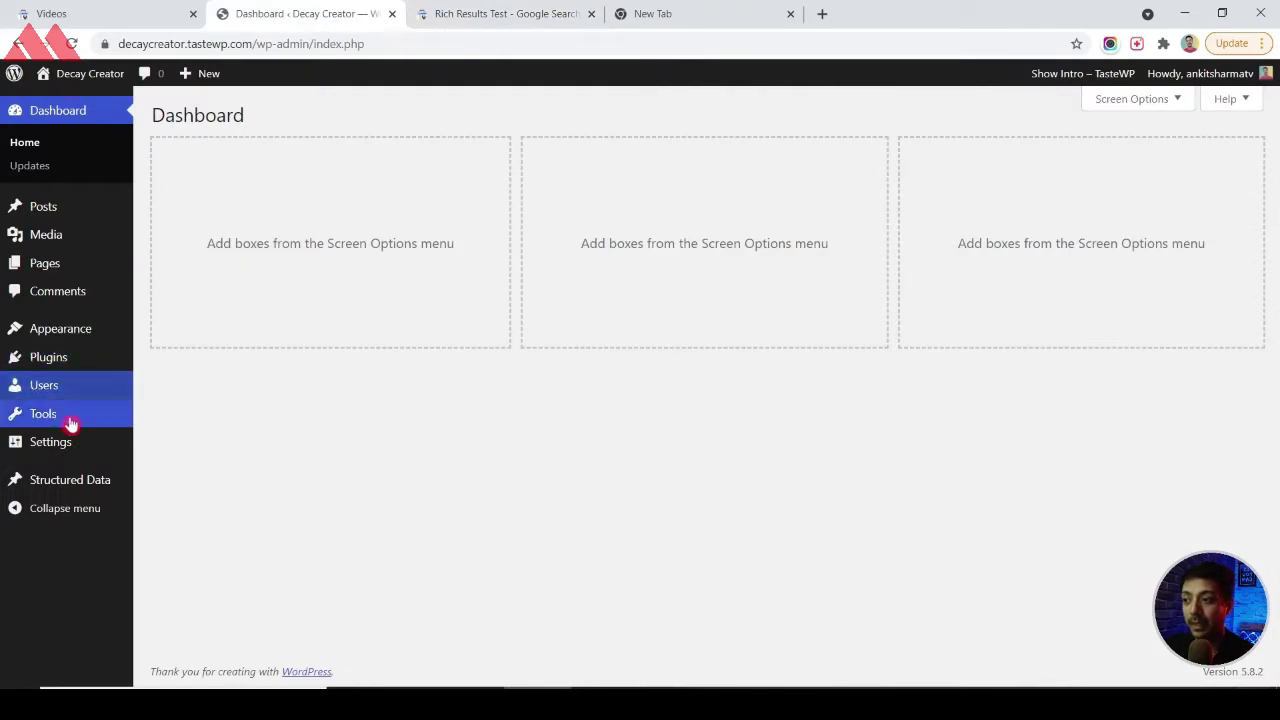
mouse_move(141, 481)
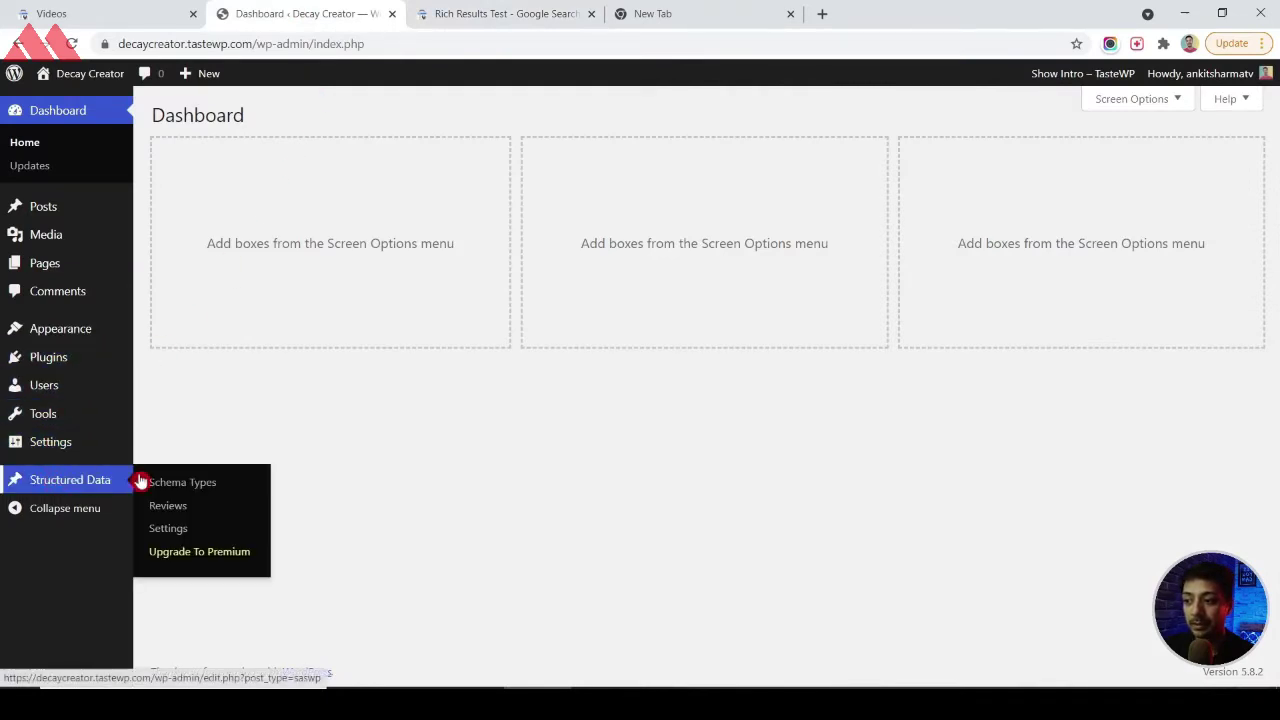
click(202, 486)
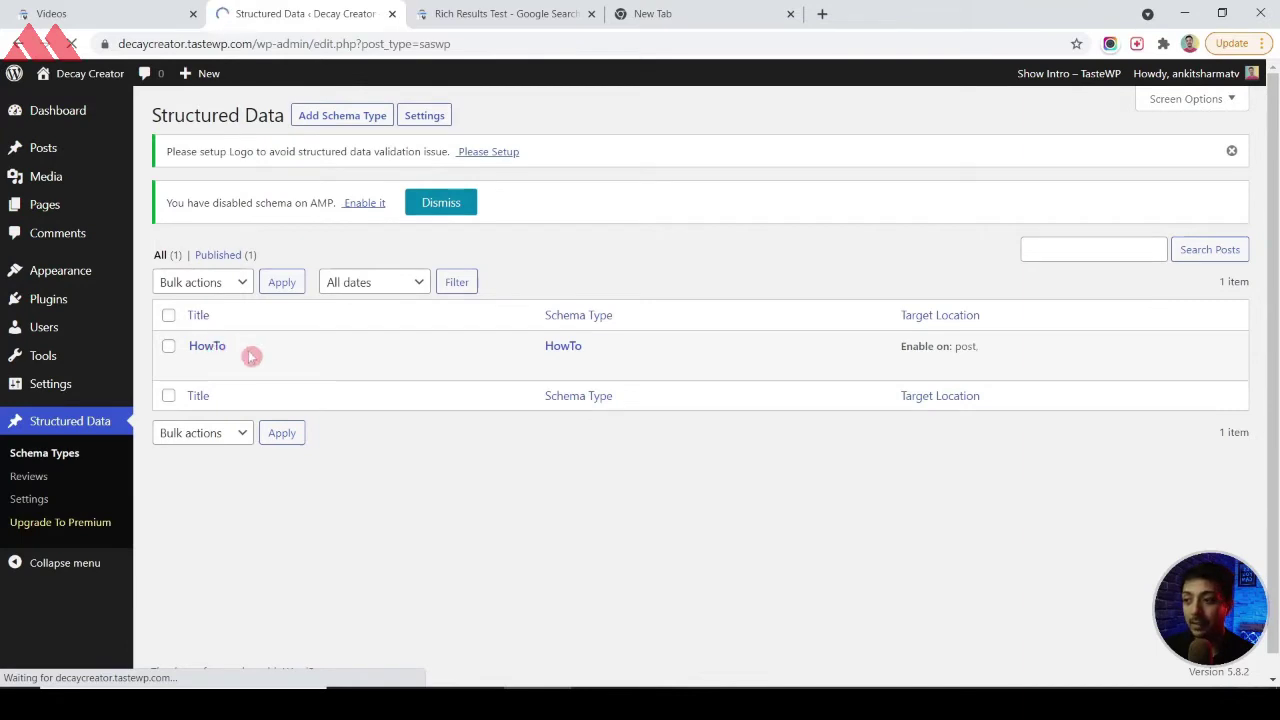
mouse_move(276, 350)
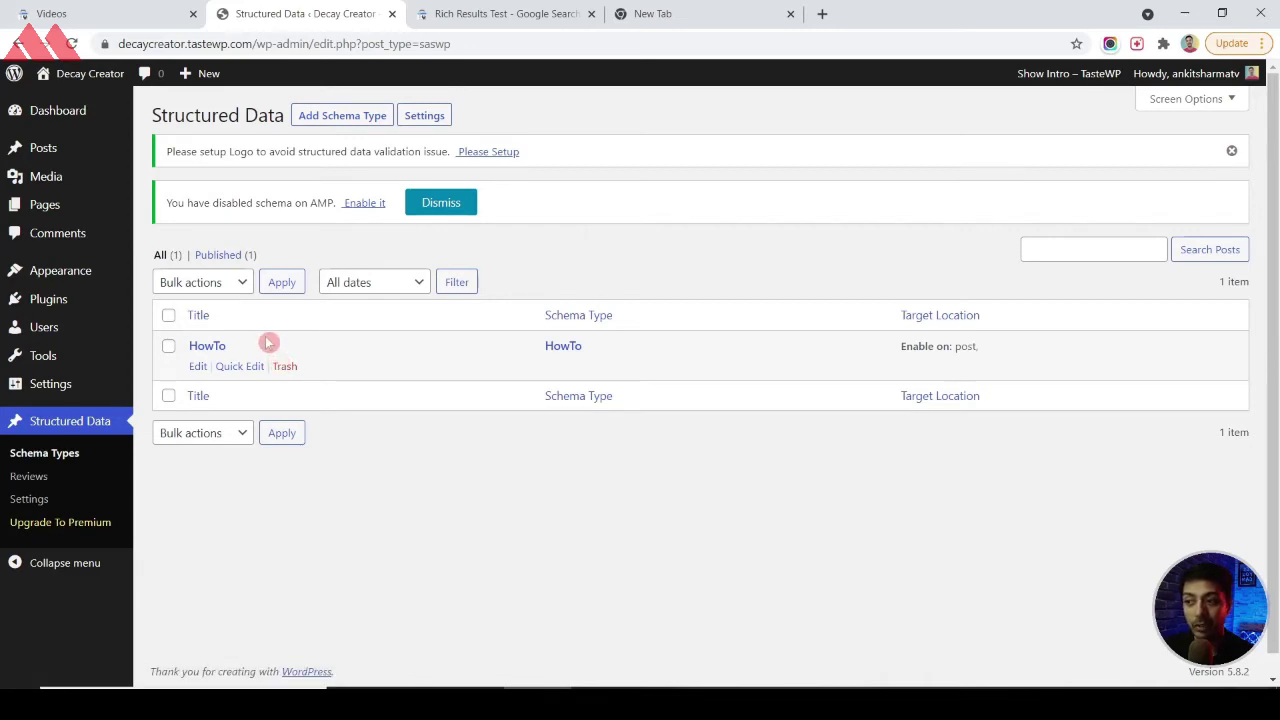
Copy the link of the post "Facere placeat et officiis" and run the Rich Results Test on it
click(43, 147)
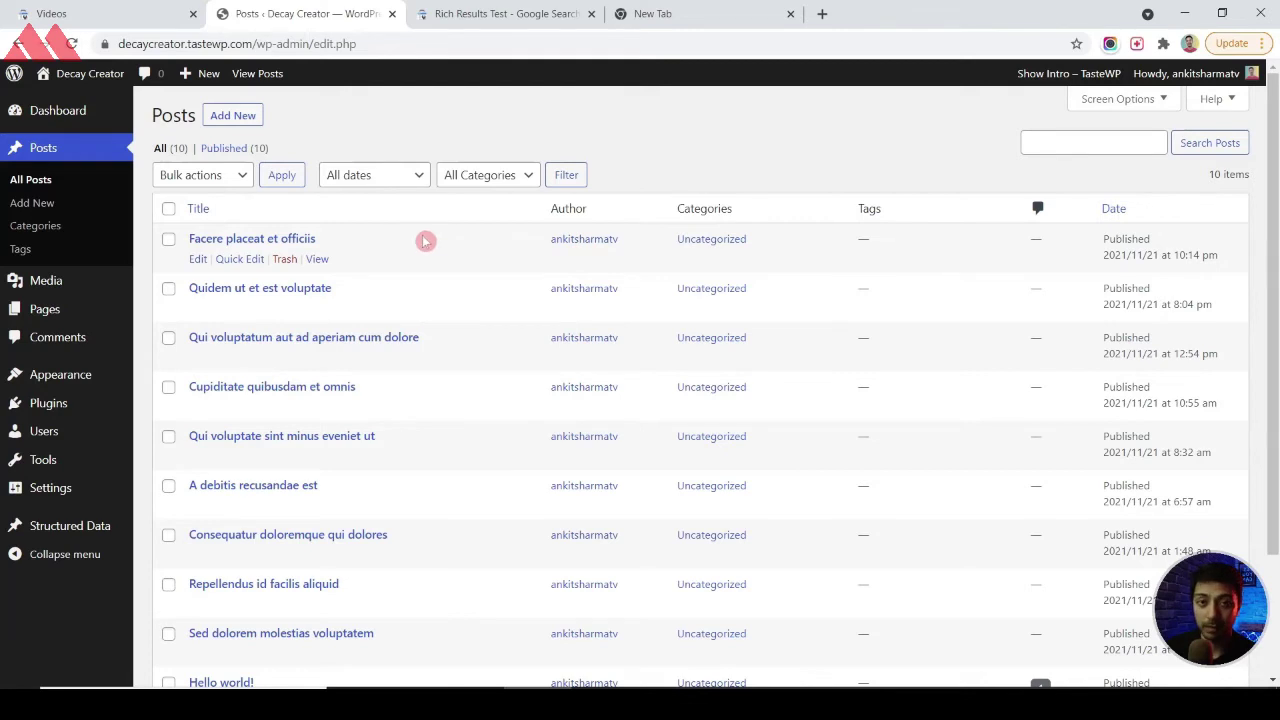
right_click(316, 260)
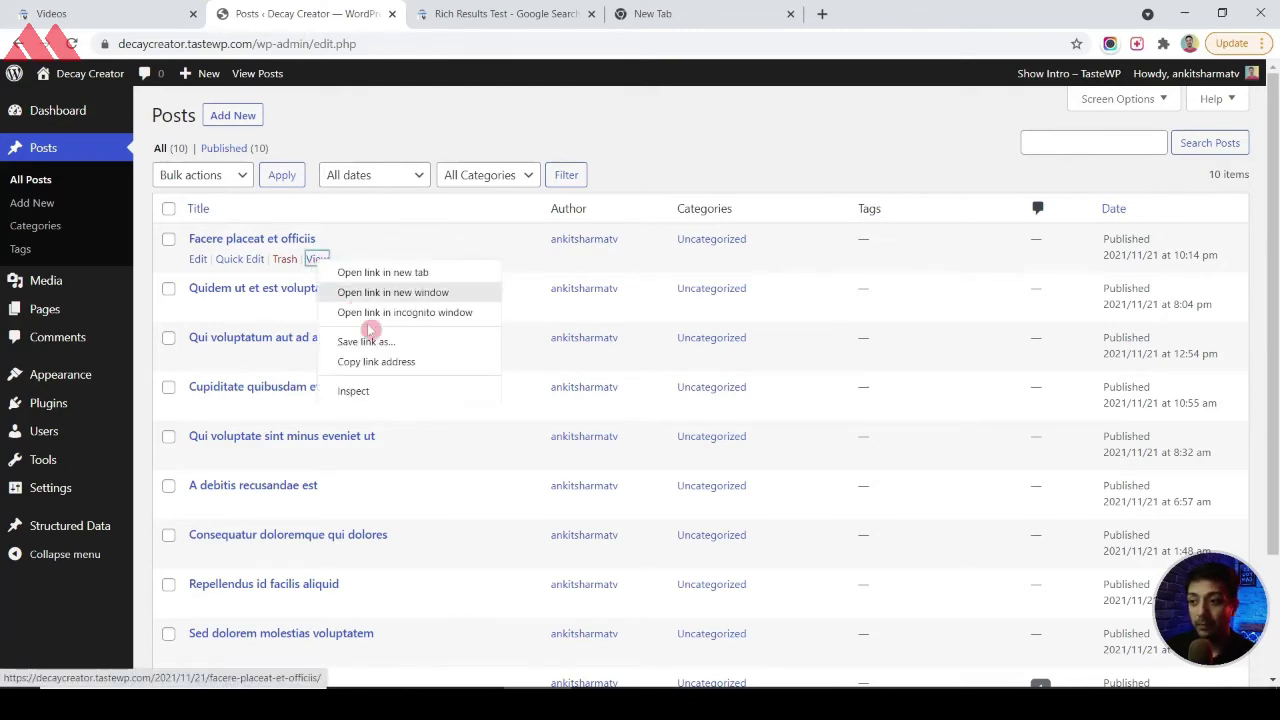
click(380, 362)
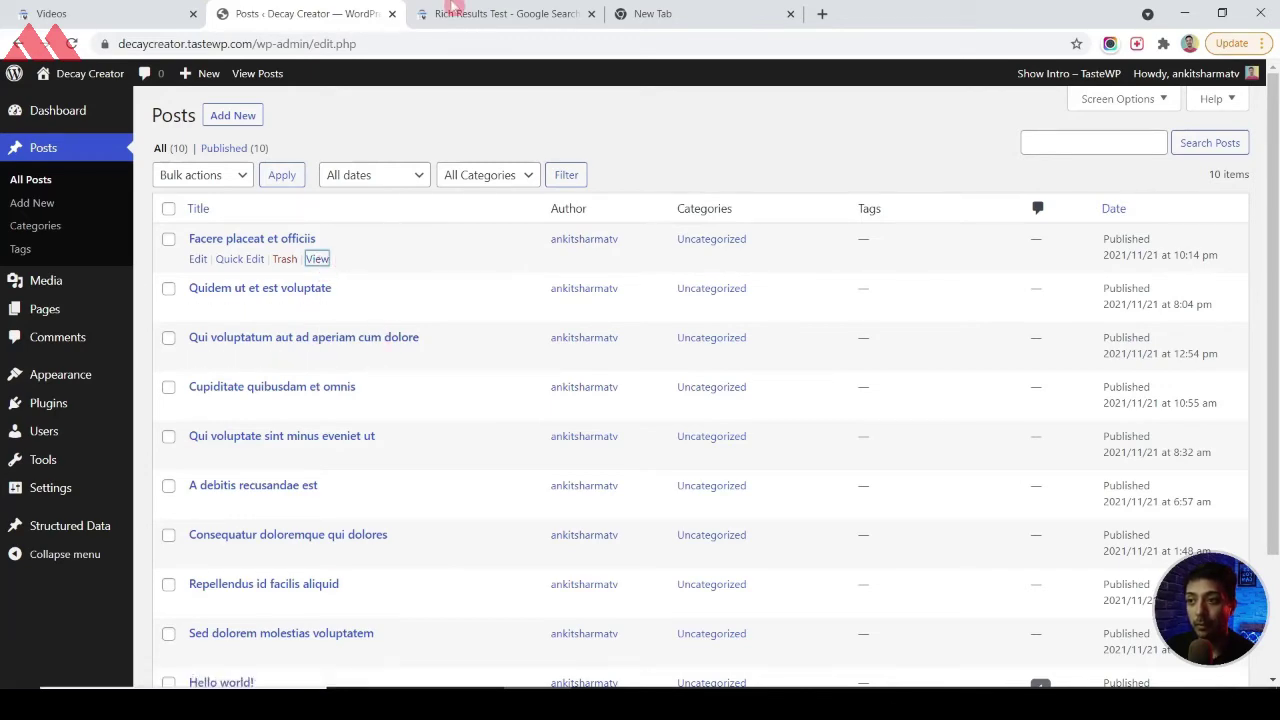
click(480, 13)
click(395, 137)
click(30, 88)
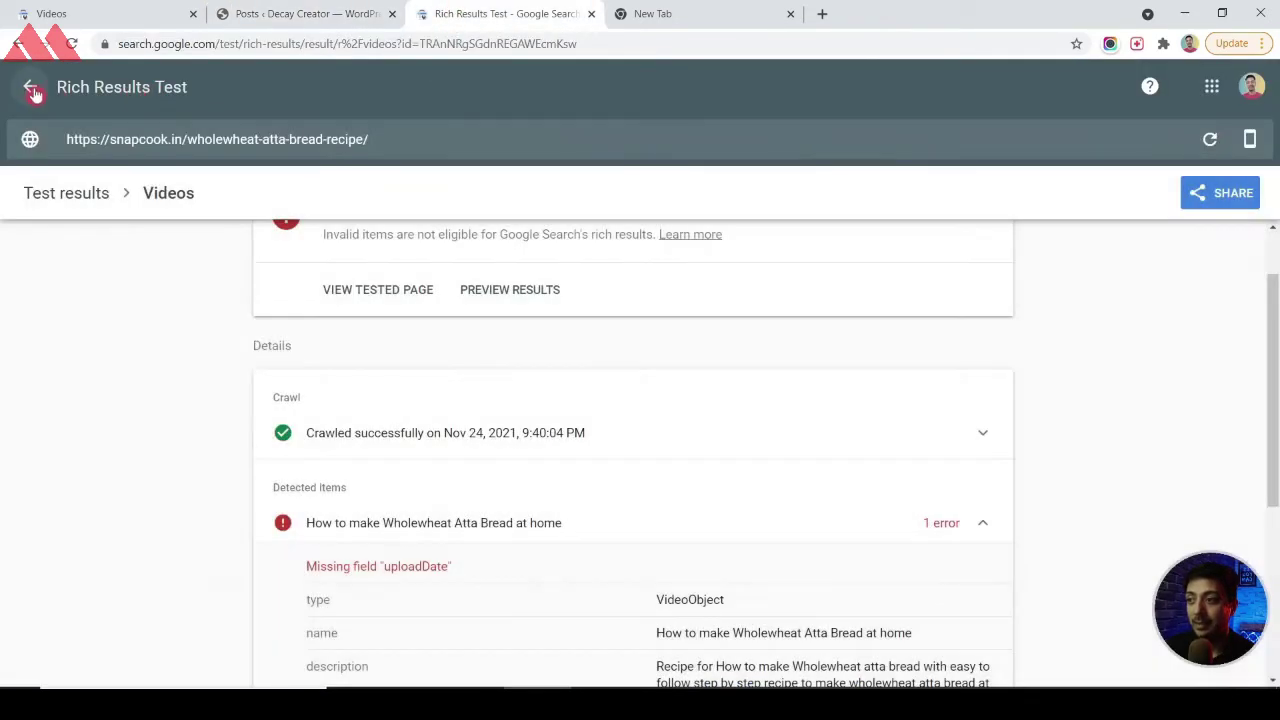
click(31, 90)
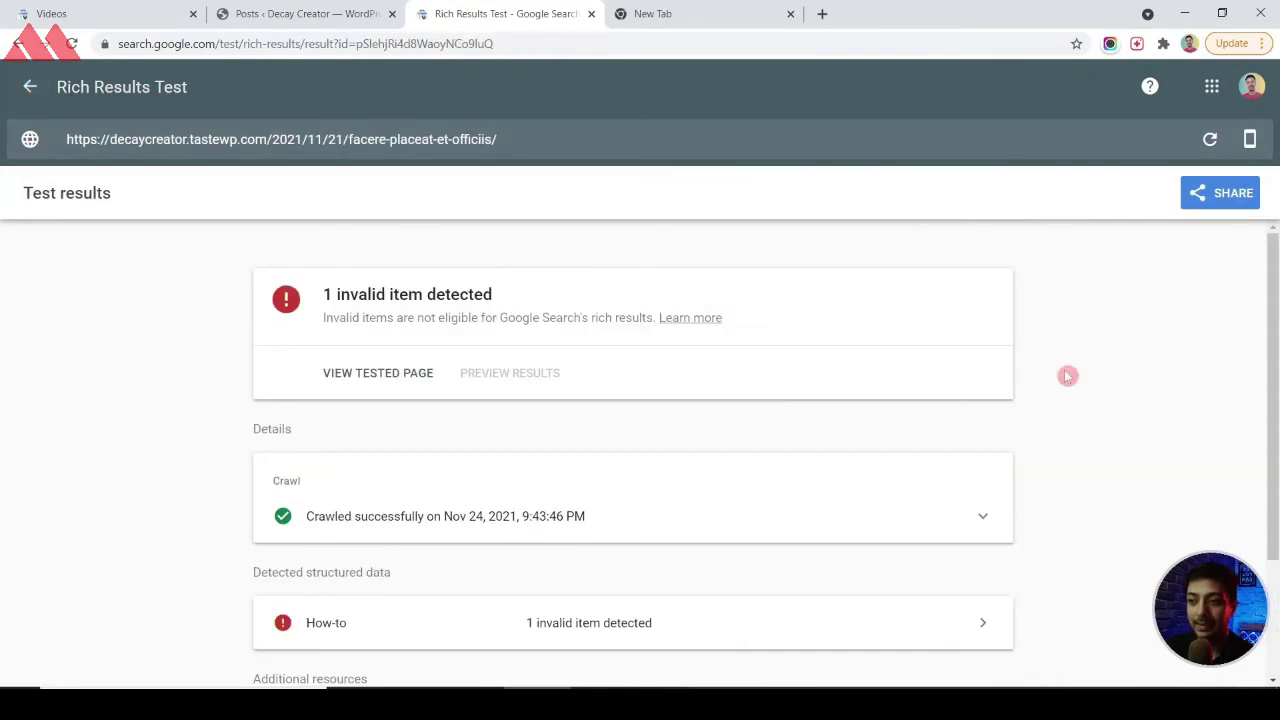
Open the How-to structured data results and examine the errors and warnings of the detected item "Facere placeat et officiis"
scroll(1057, 380, down, 2)
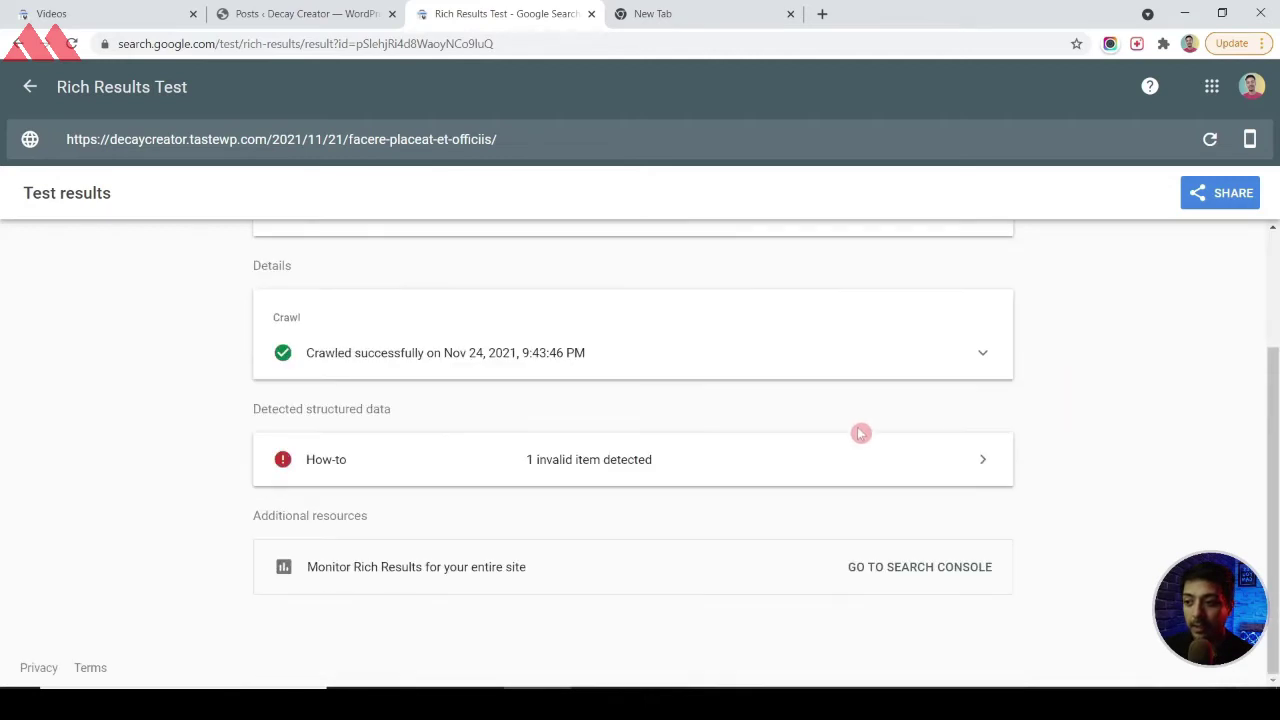
click(535, 472)
scroll(535, 472, down, 2)
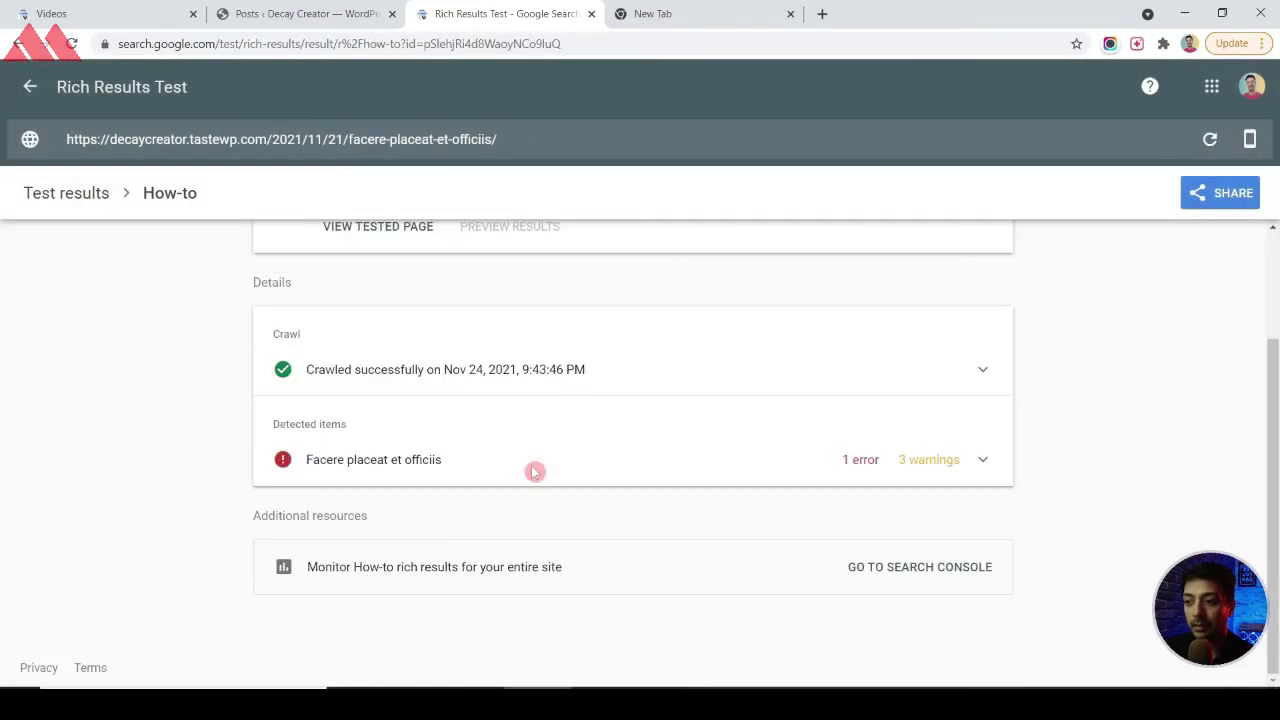
click(667, 471)
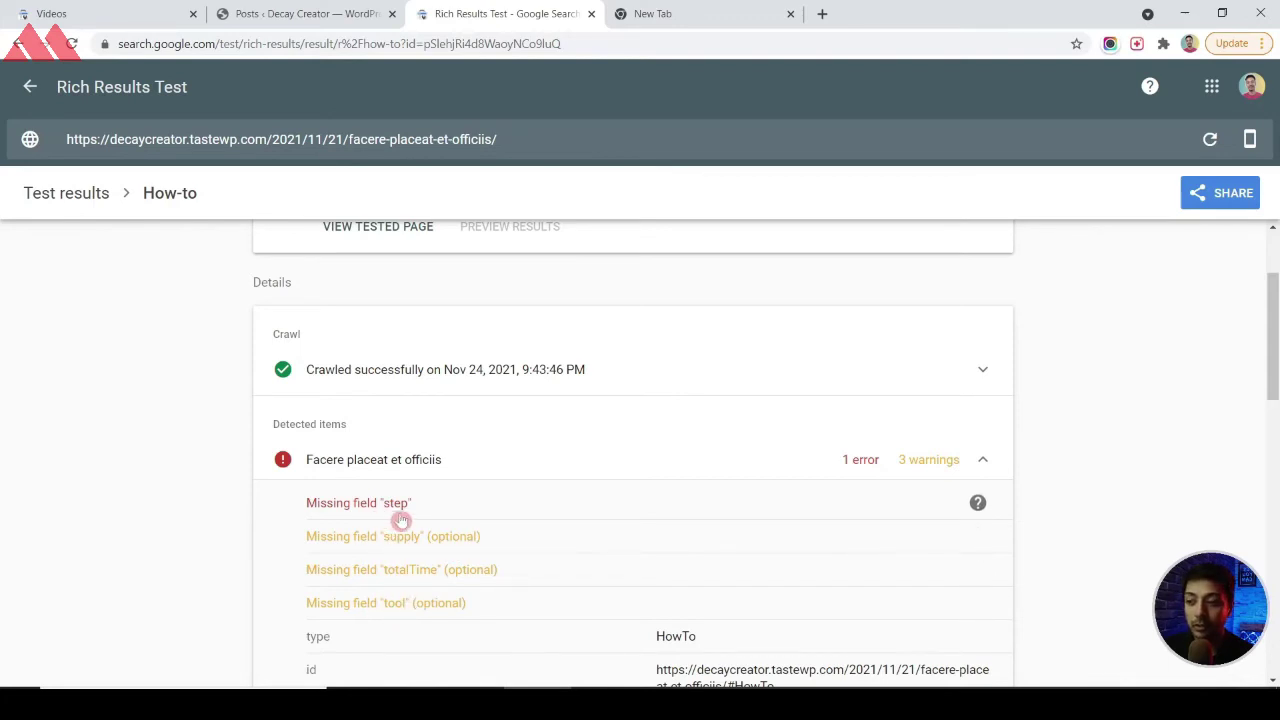
Open the post "Facere placeat et officiis" for editing in WordPress and enable modifying its HowTo schema output
click(322, 10)
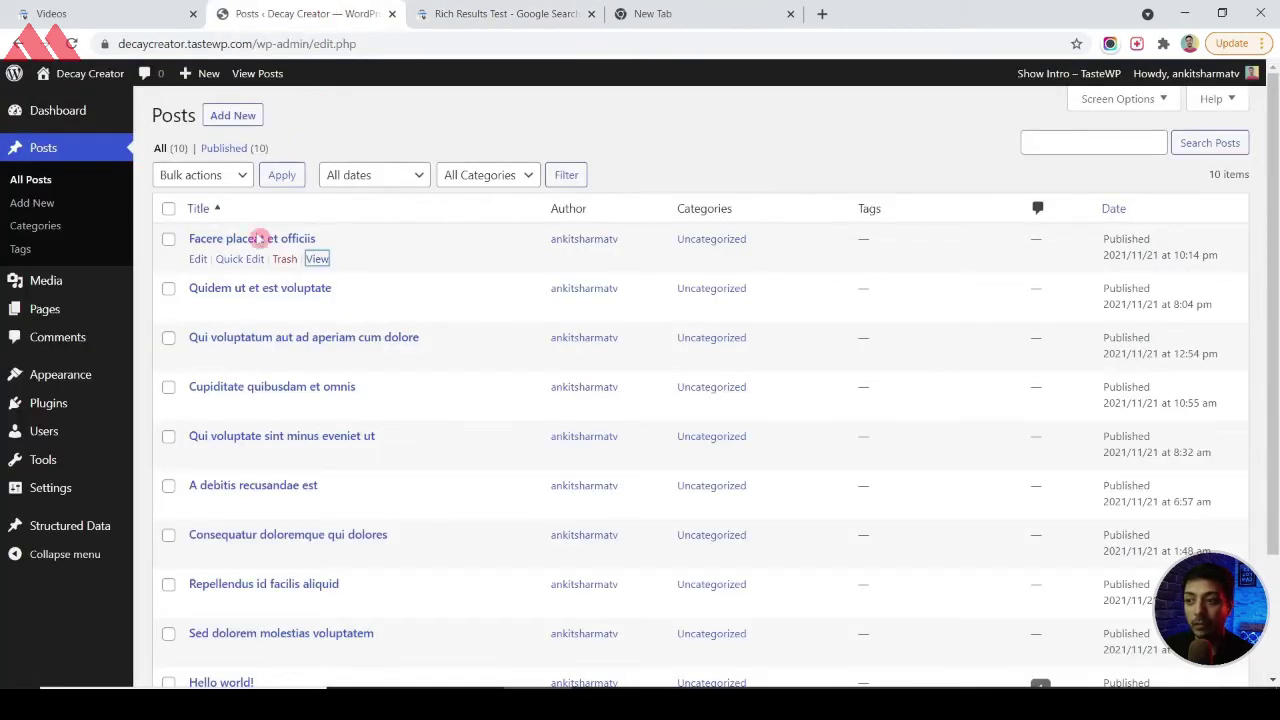
click(201, 259)
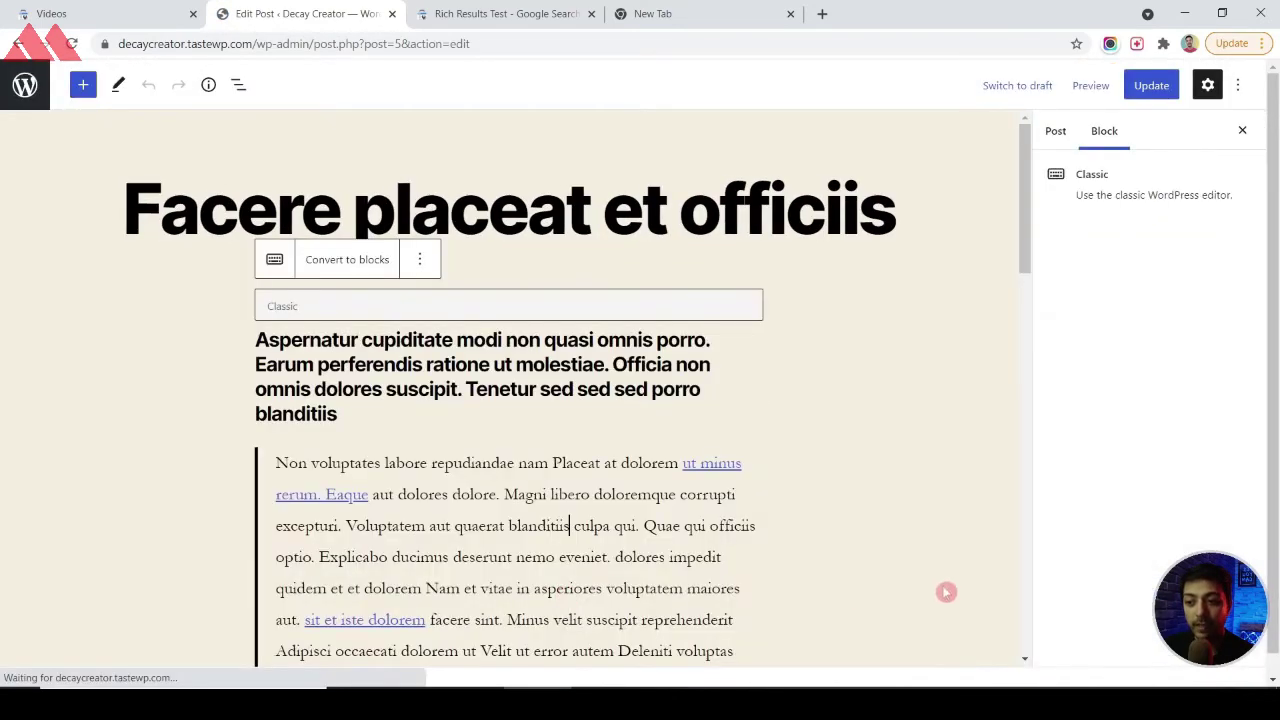
drag(1024, 198, 1043, 592)
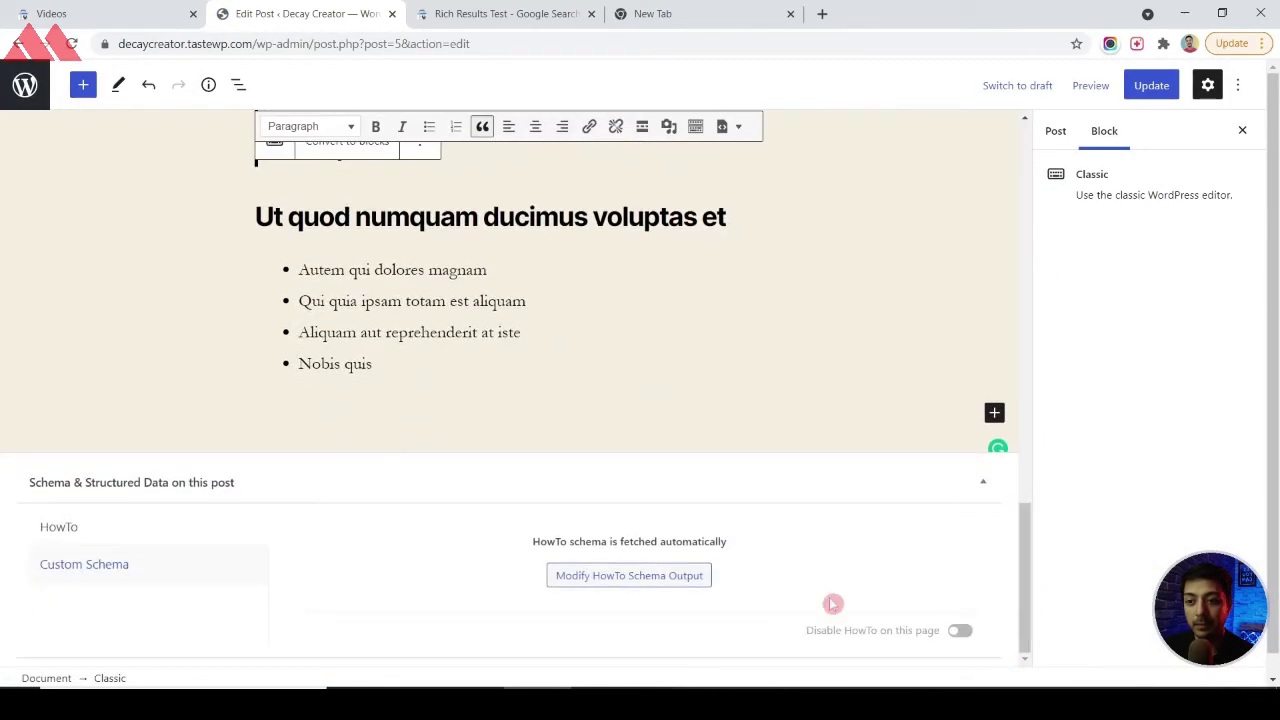
click(660, 588)
scroll(834, 550, down, 3)
click(607, 347)
scroll(730, 425, down, 10)
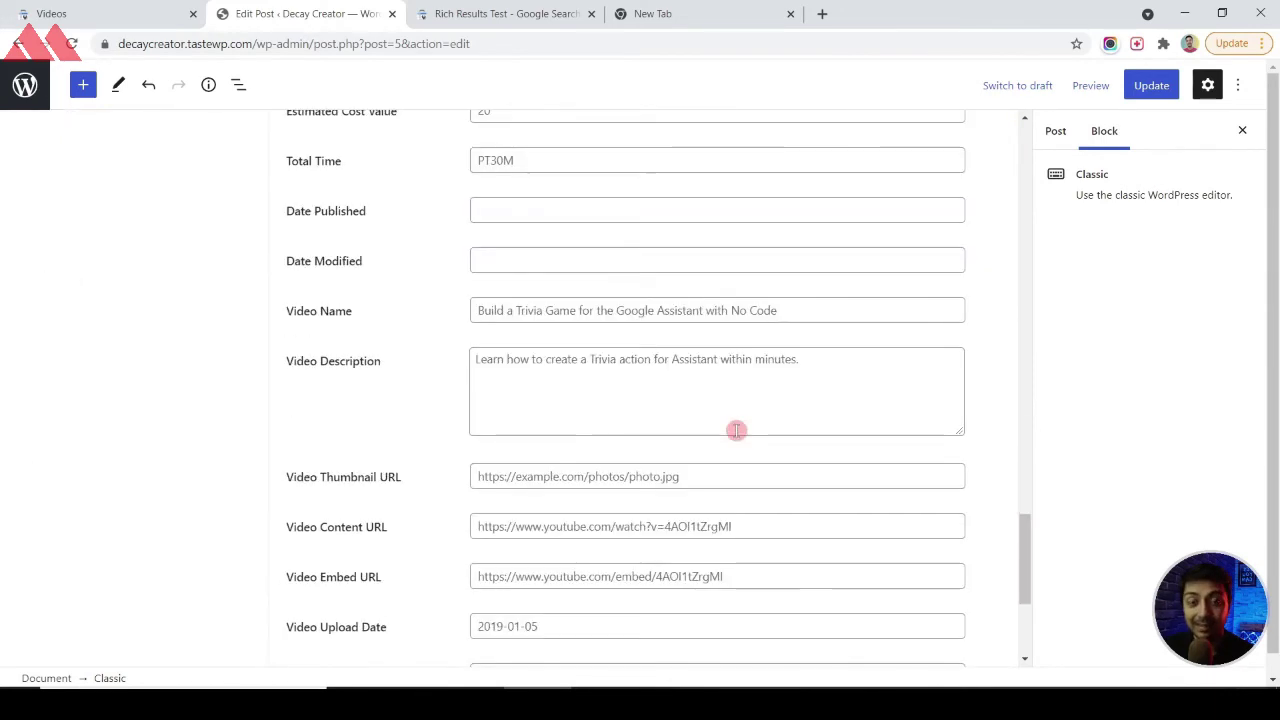
Add a HowTo step named "Step-1 Demo" with direction text "lorem ipsum dolorlorem ipsum dolorlorem ipsum dolor" and update the post
scroll(736, 430, down, 3)
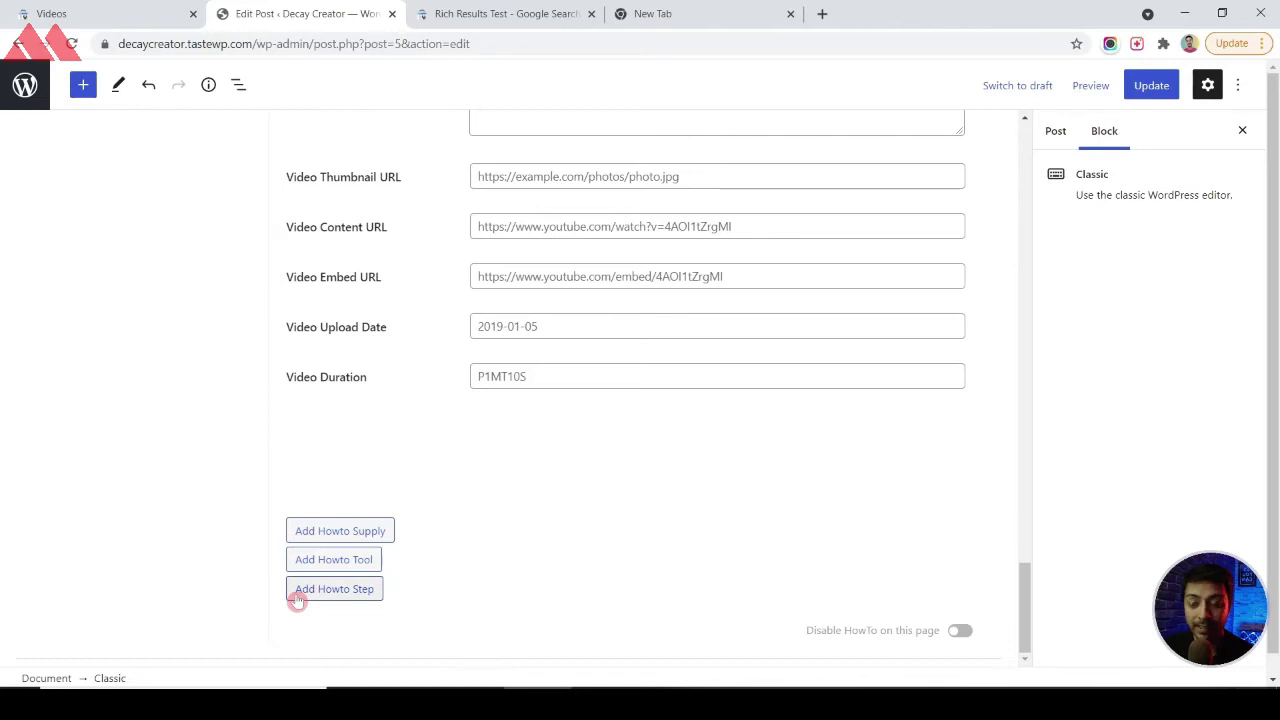
click(380, 590)
scroll(640, 530, down, 1)
click(593, 531)
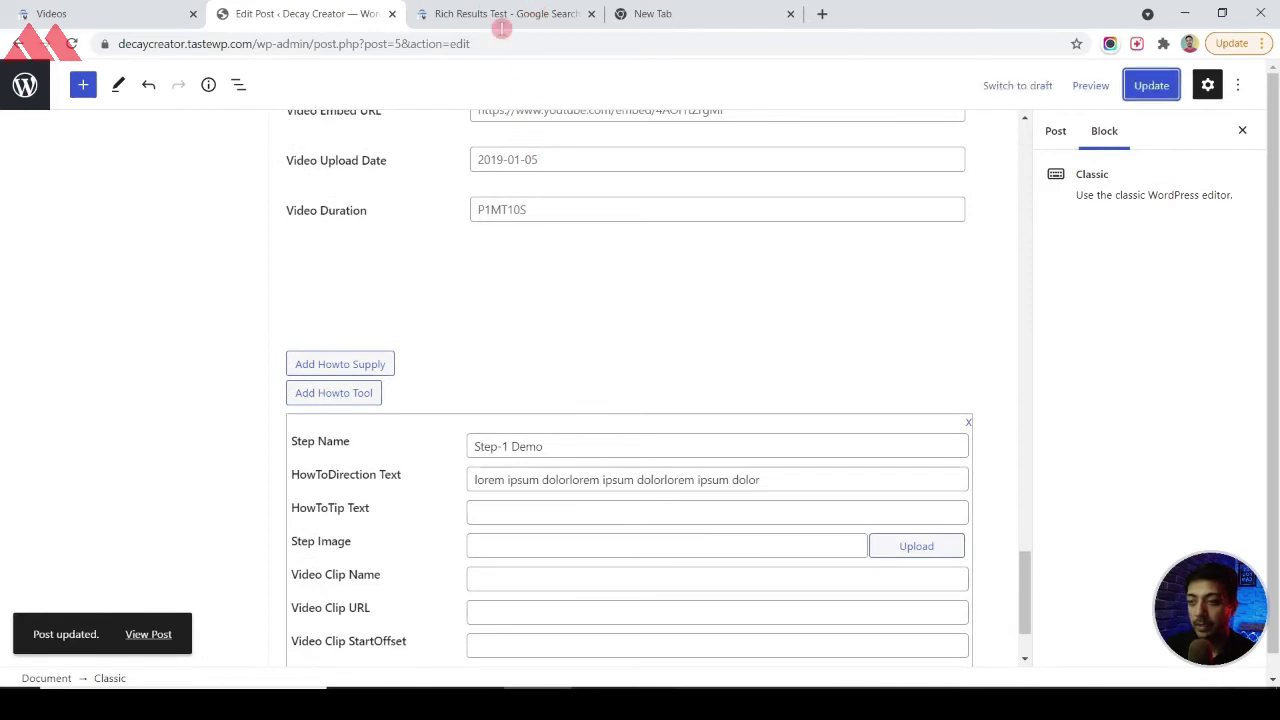
Check the How-to errors in the Rich Results Test and give Step-1 Demo the tip text "lorem ipsum dolor" and a step image
click(490, 12)
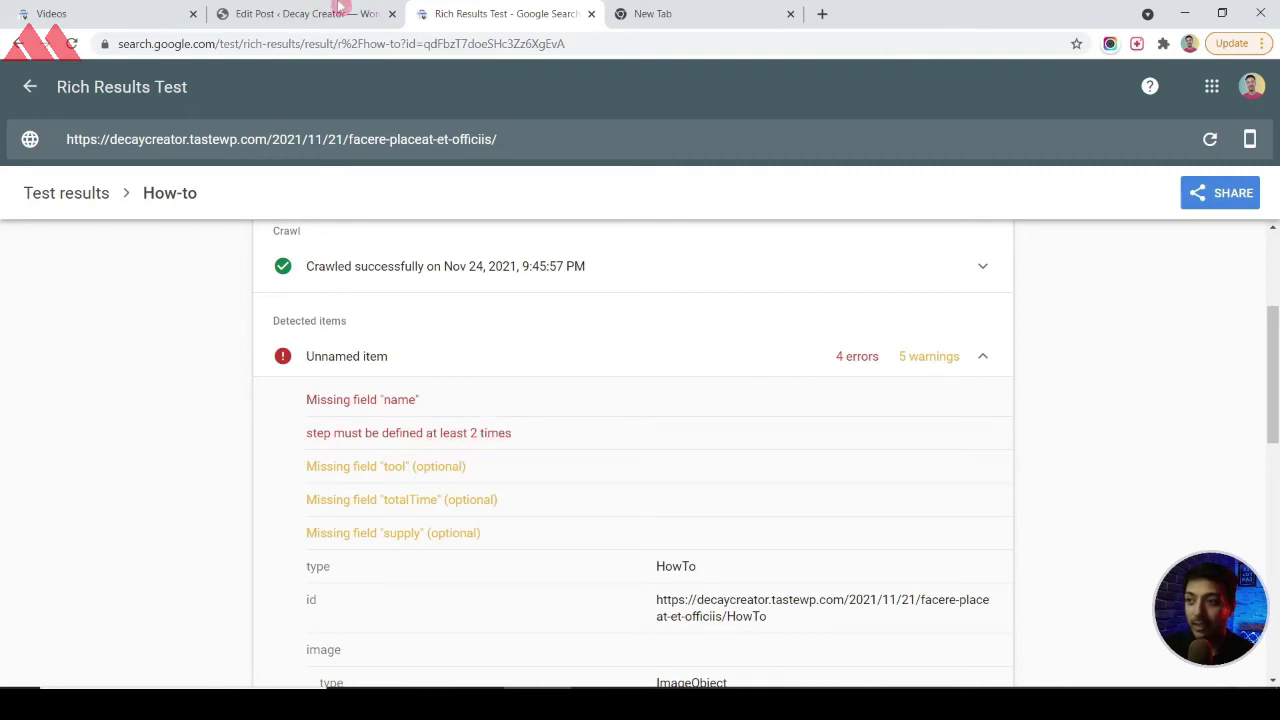
click(366, 9)
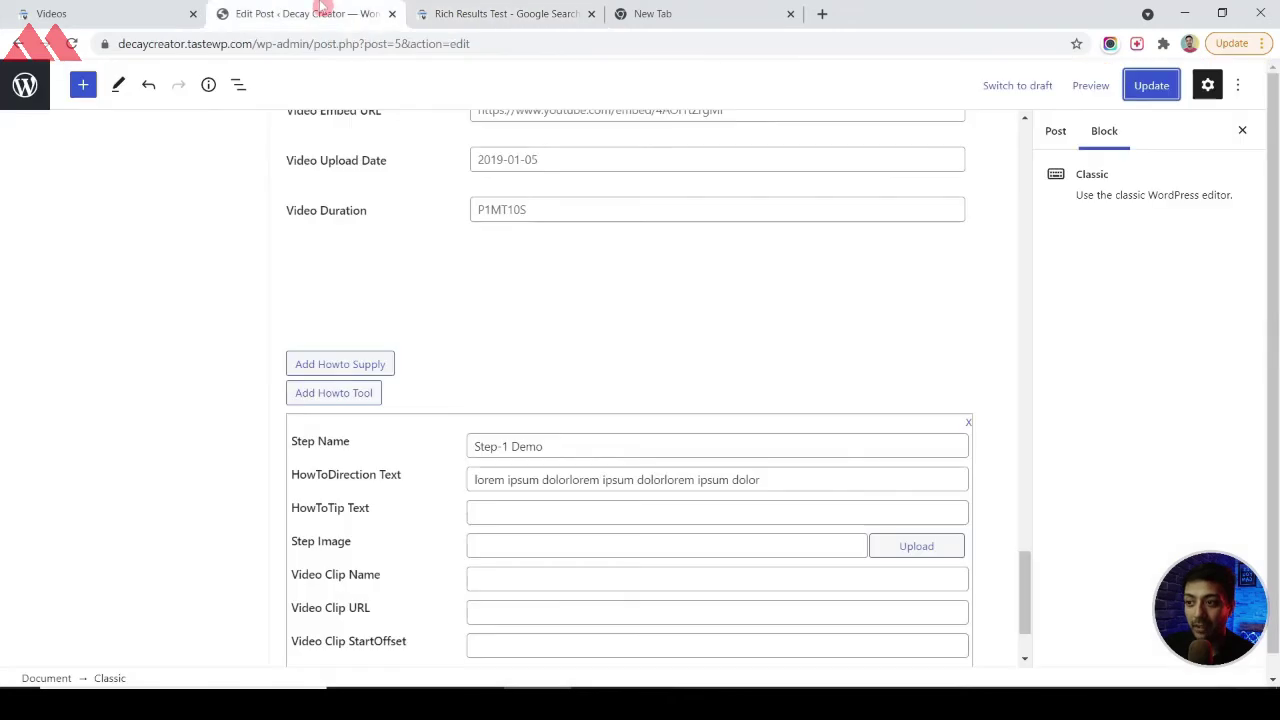
click(610, 503)
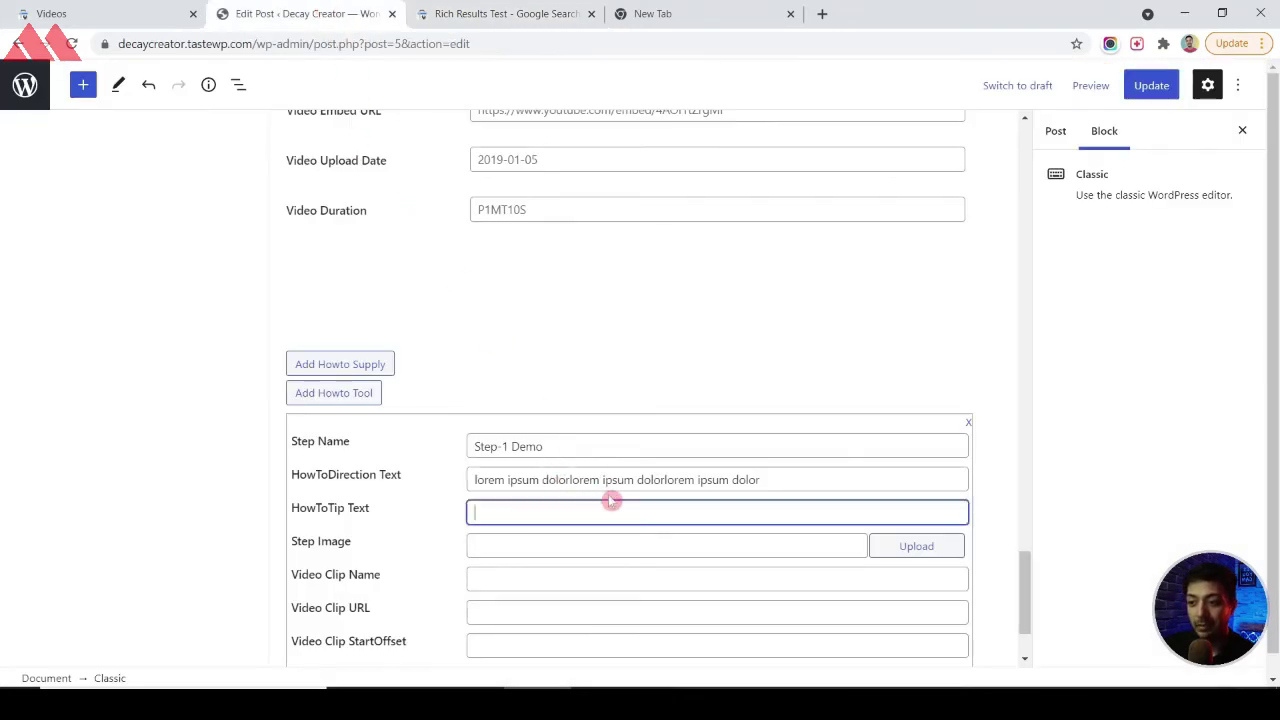
key(ctrl+v)
click(668, 480)
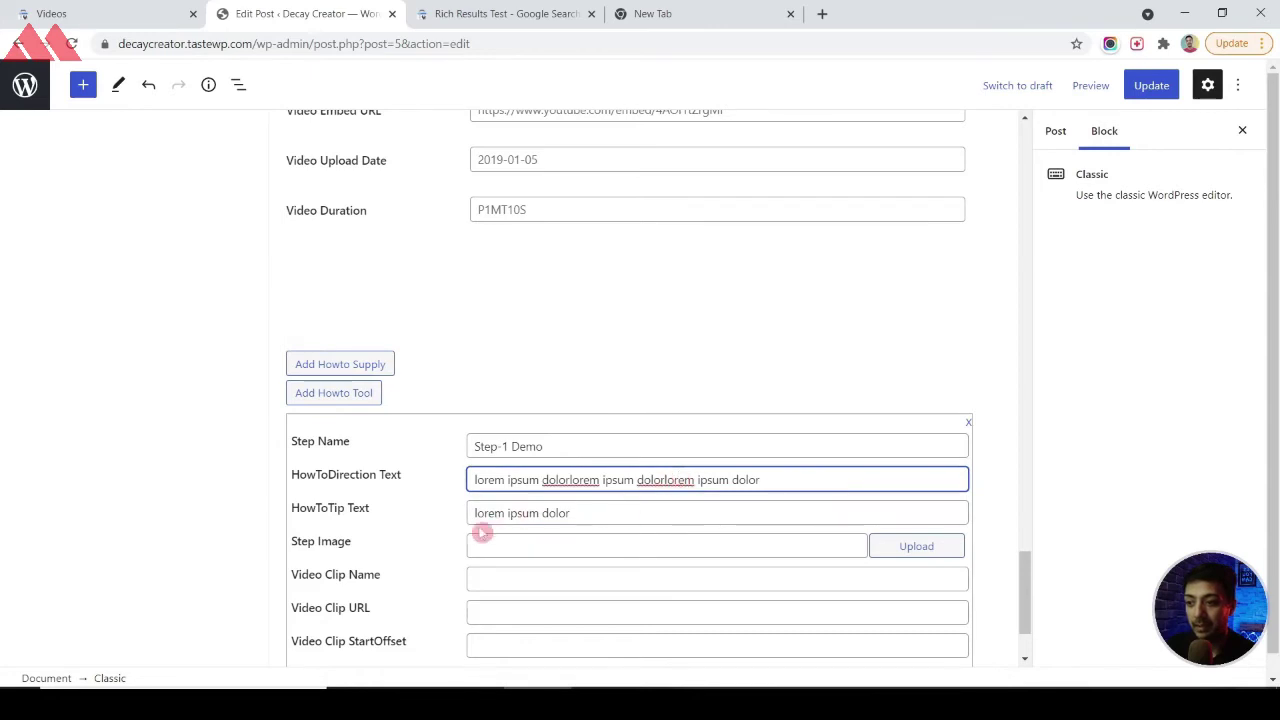
click(905, 547)
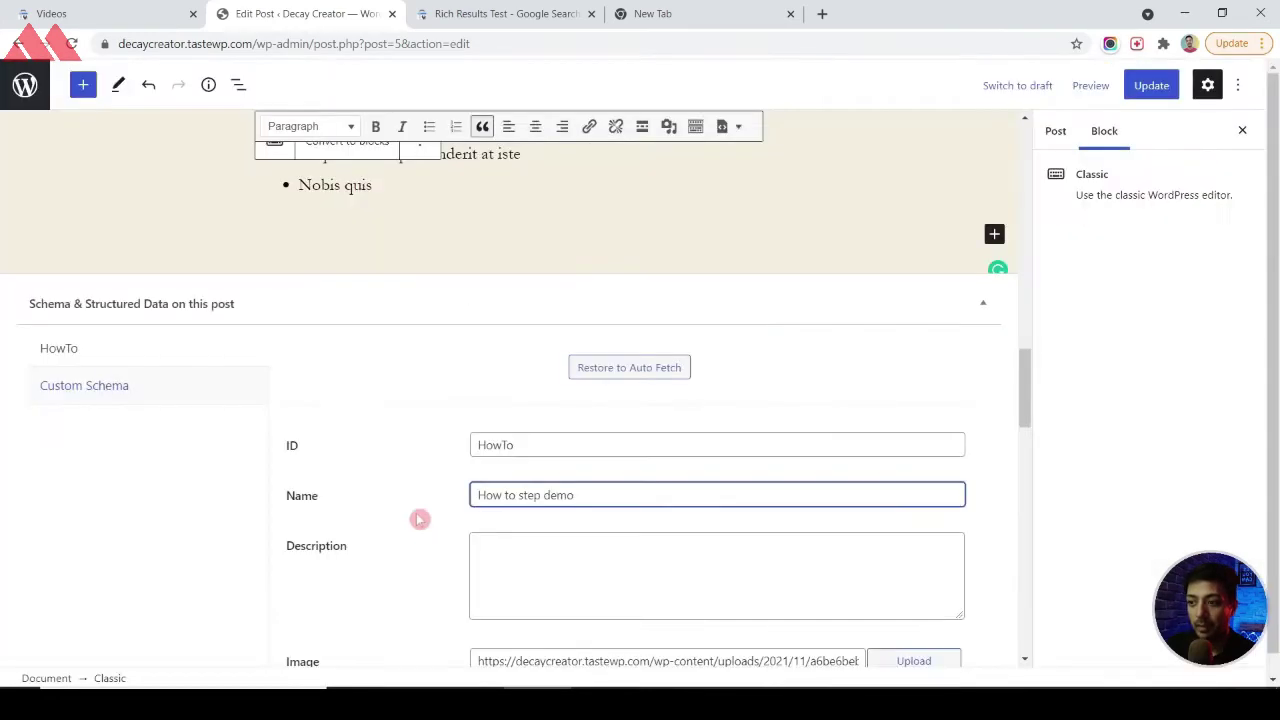
Set the Name field of the post's HowTo schema to "How to step demo"
click(484, 10)
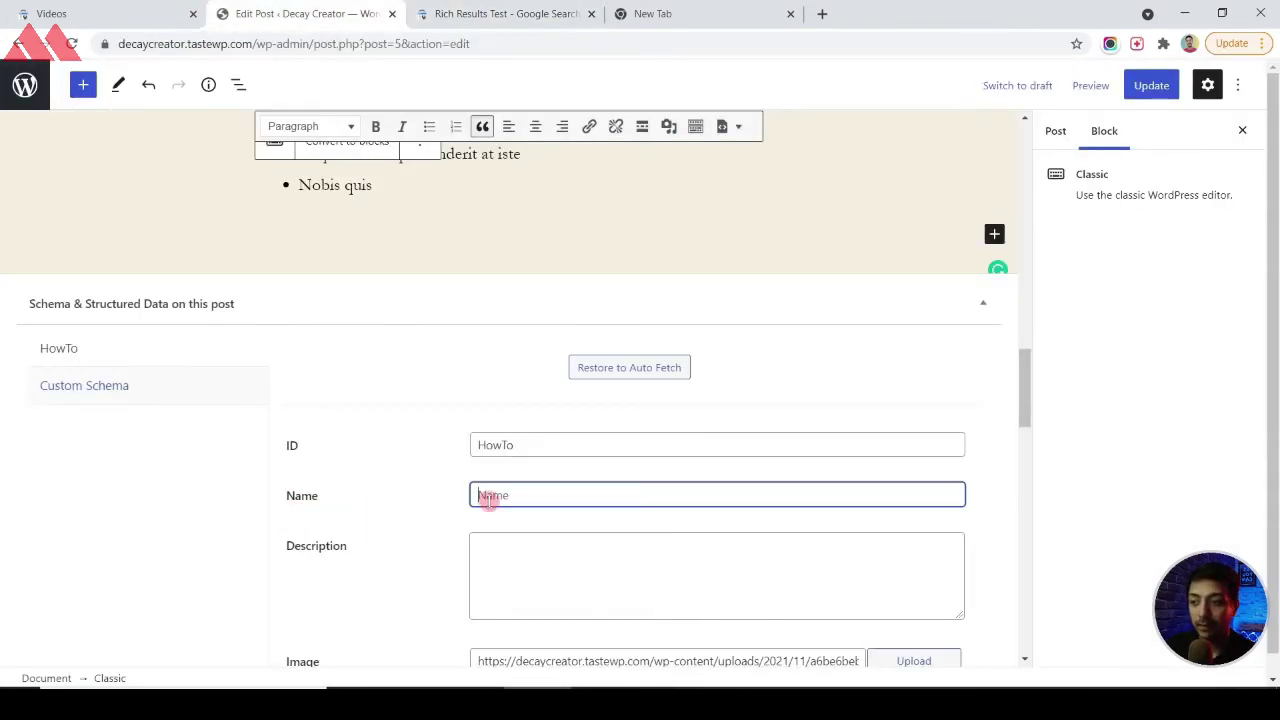
key(ctrl+v)
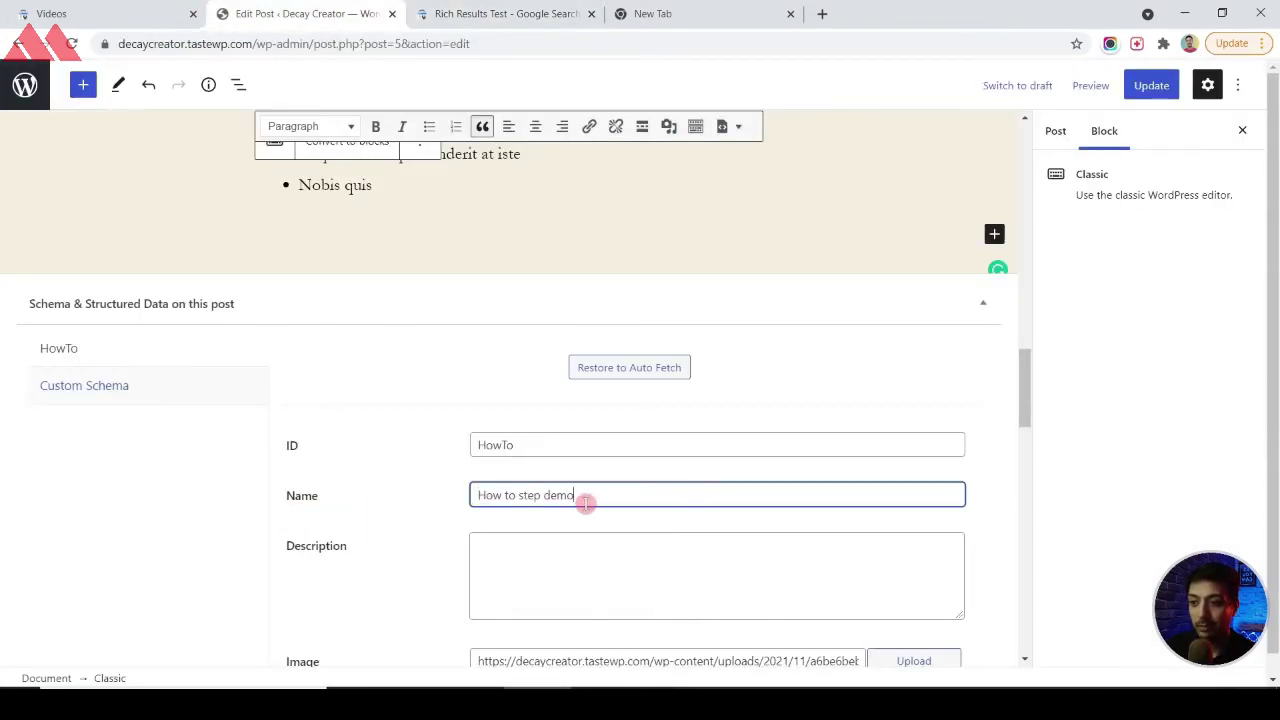
Review the HowTo schema fields of the post, including the Step-1 Demo and Step-2 Demo entries, the video details and the description
scroll(591, 380, down, 12)
scroll(606, 380, up, 3)
scroll(580, 383, down, 2)
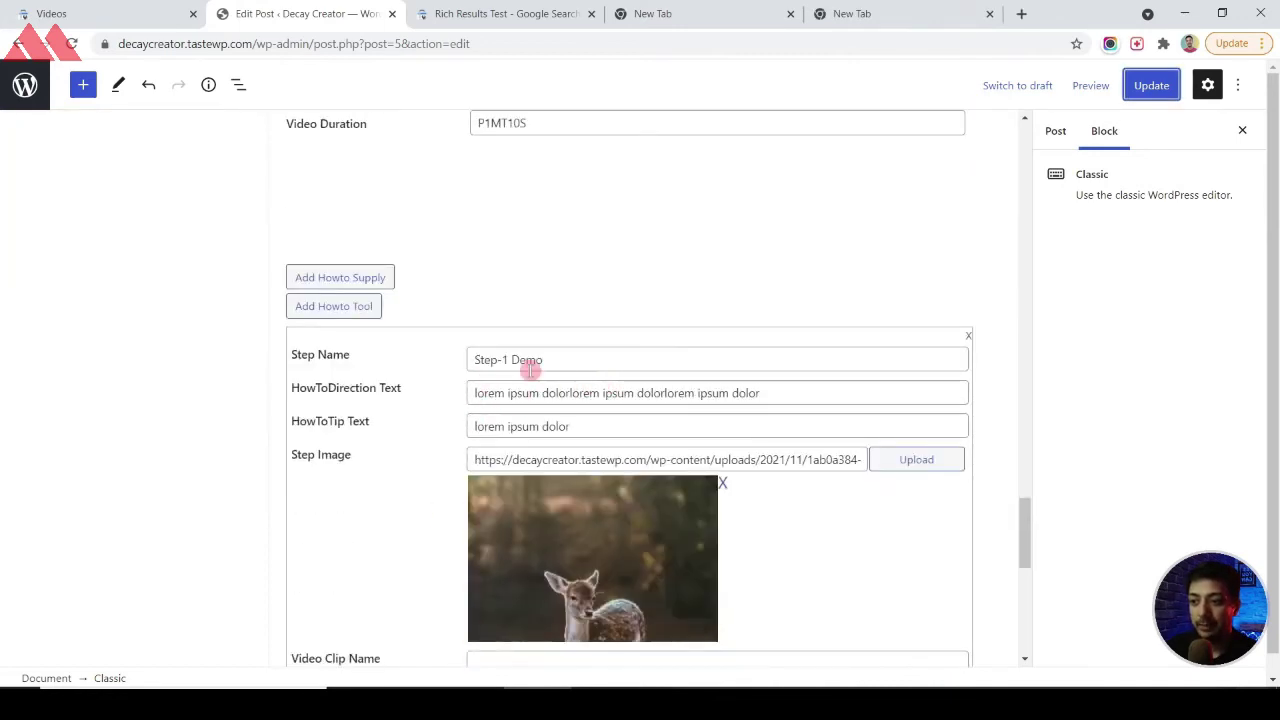
scroll(528, 370, down, 4)
scroll(531, 380, down, 1)
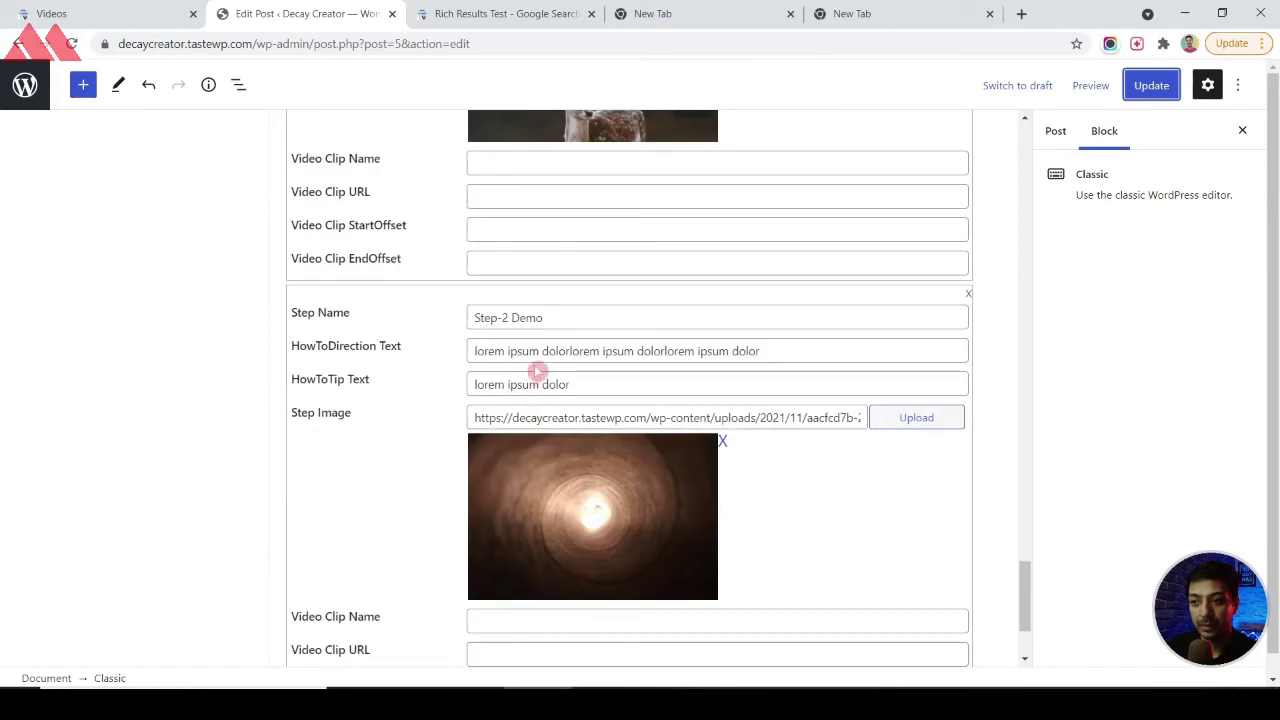
scroll(500, 370, up, 4)
scroll(603, 383, up, 5)
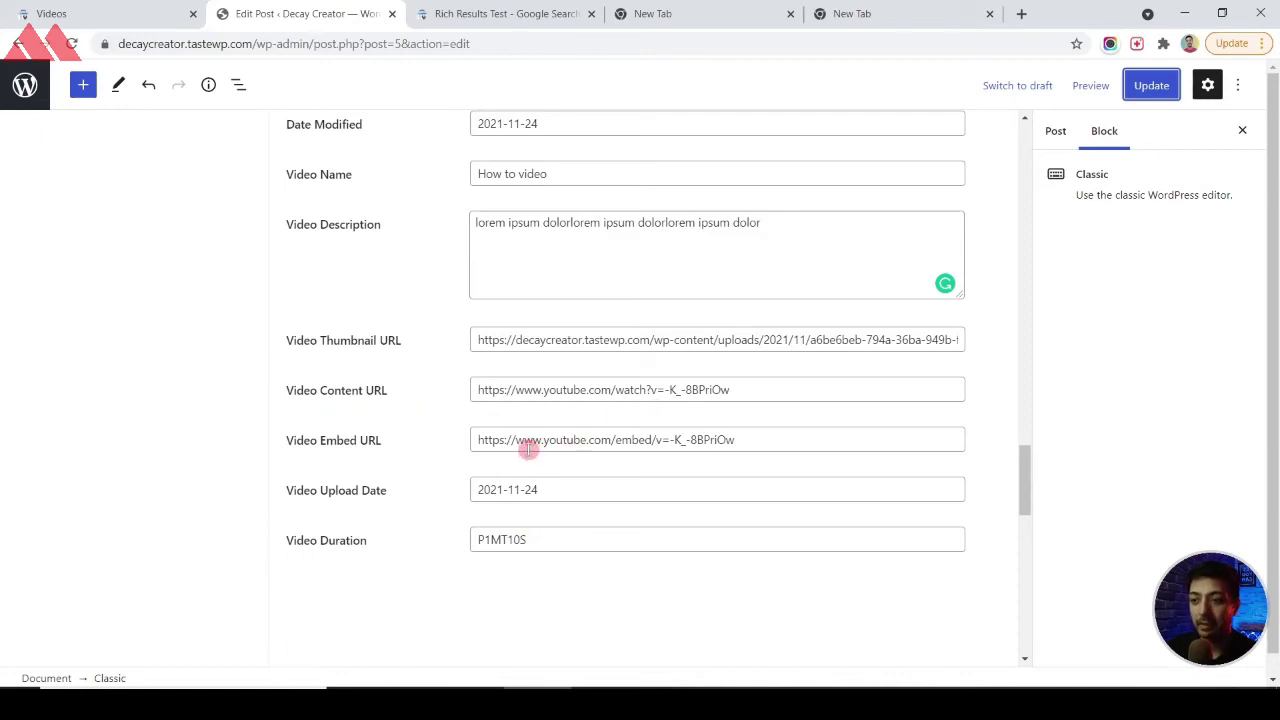
scroll(530, 449, up, 8)
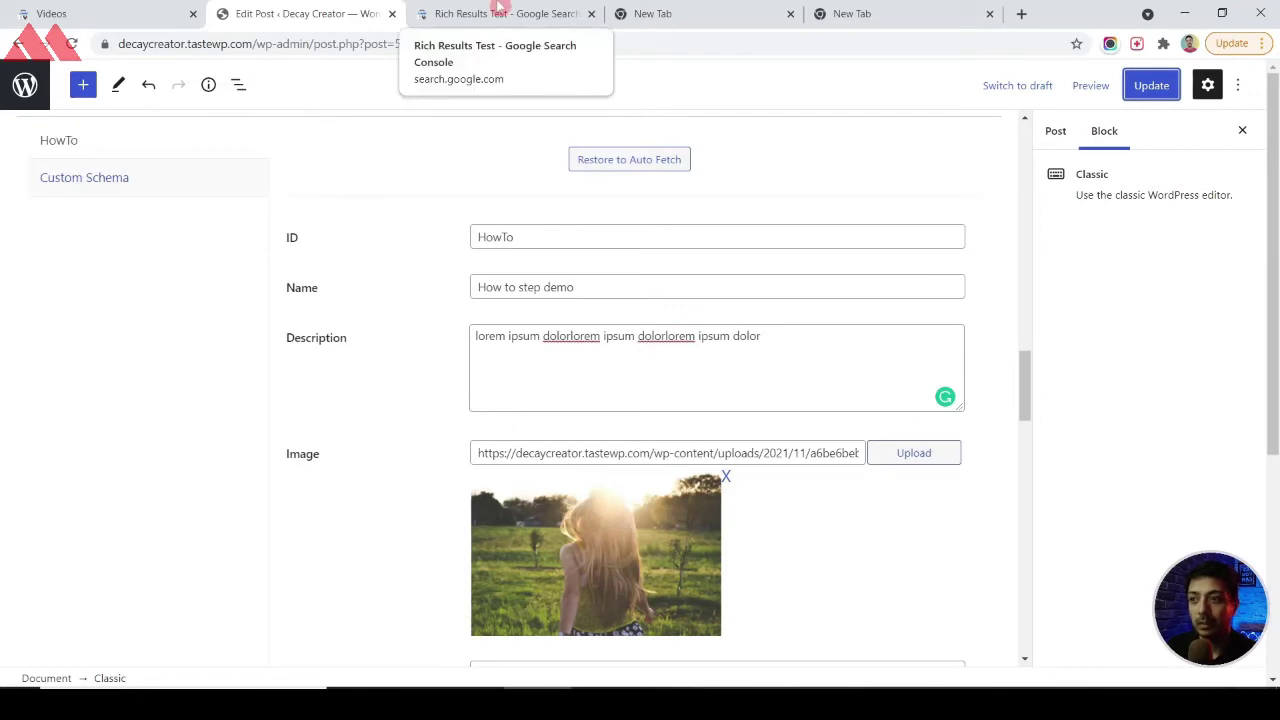
Open the How-to results in the Rich Results Test and examine the warnings of the detected item "How to step demo"
click(500, 12)
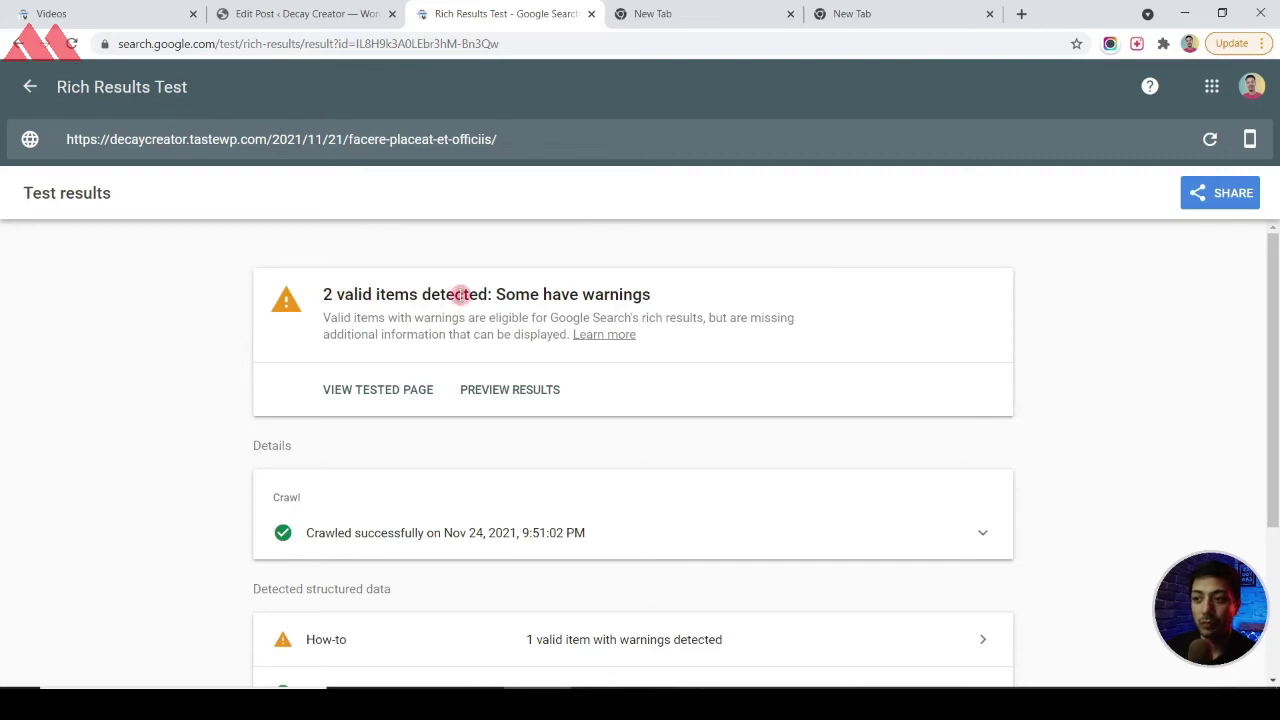
scroll(712, 326, down, 3)
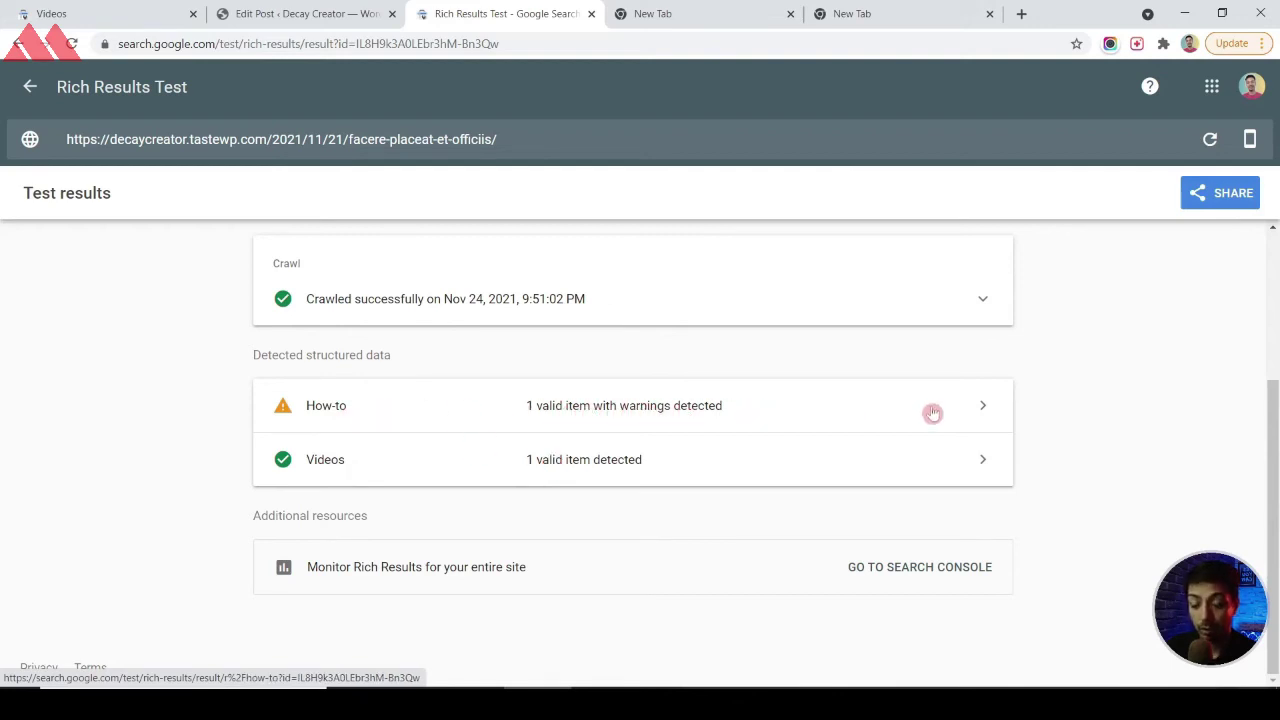
click(968, 410)
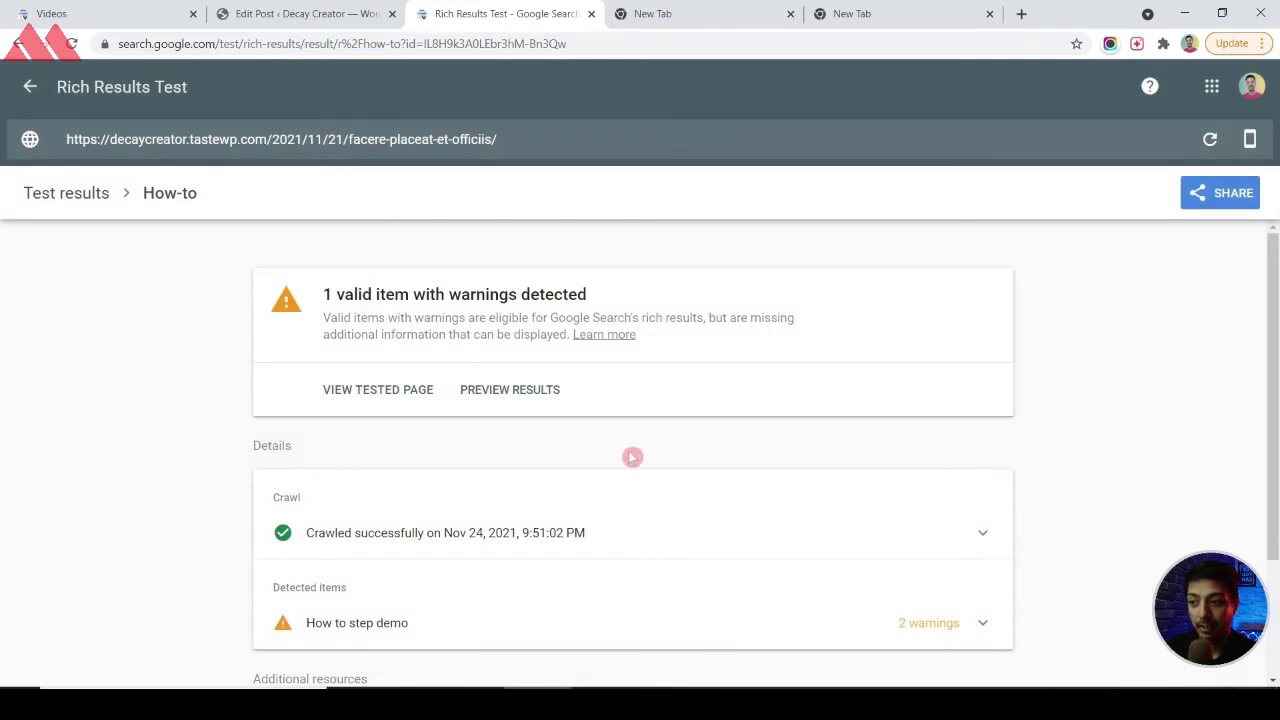
scroll(570, 470, down, 3)
click(555, 474)
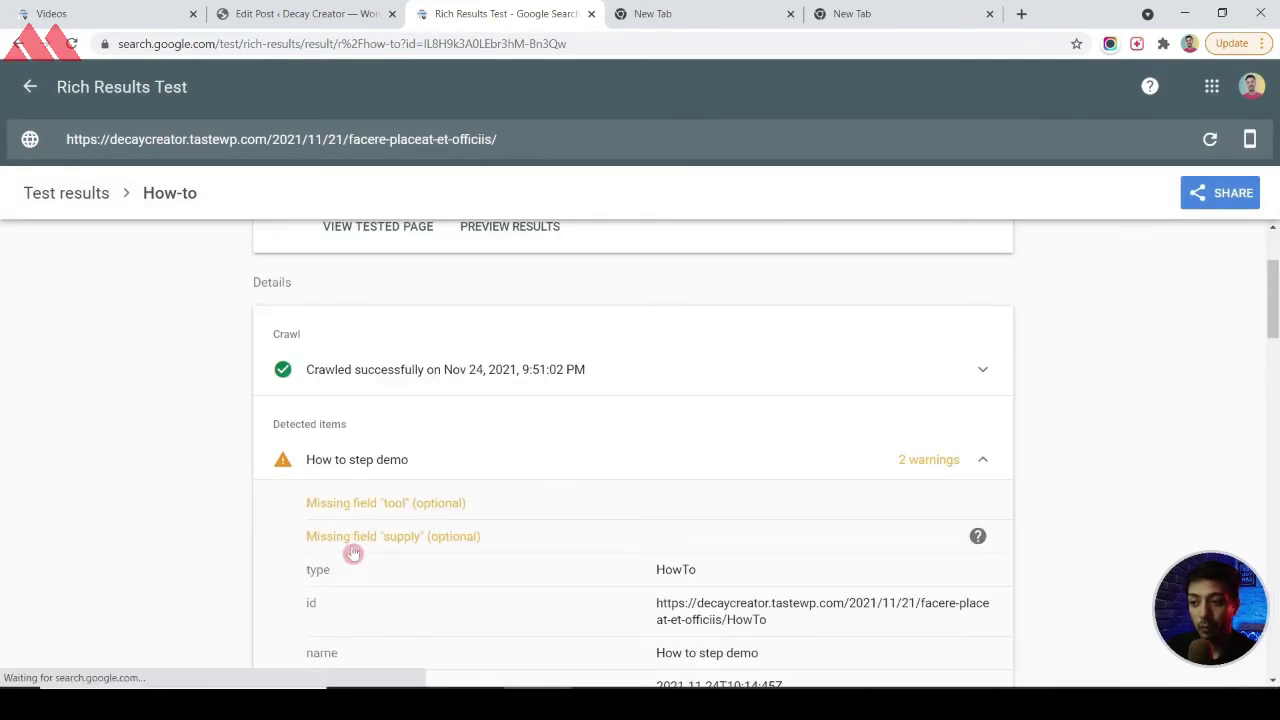
Add an empty HowTo supply entry and an empty HowTo tool entry to the post's HowTo schema in WordPress
click(250, 20)
scroll(505, 435, down, 10)
scroll(487, 450, down, 4)
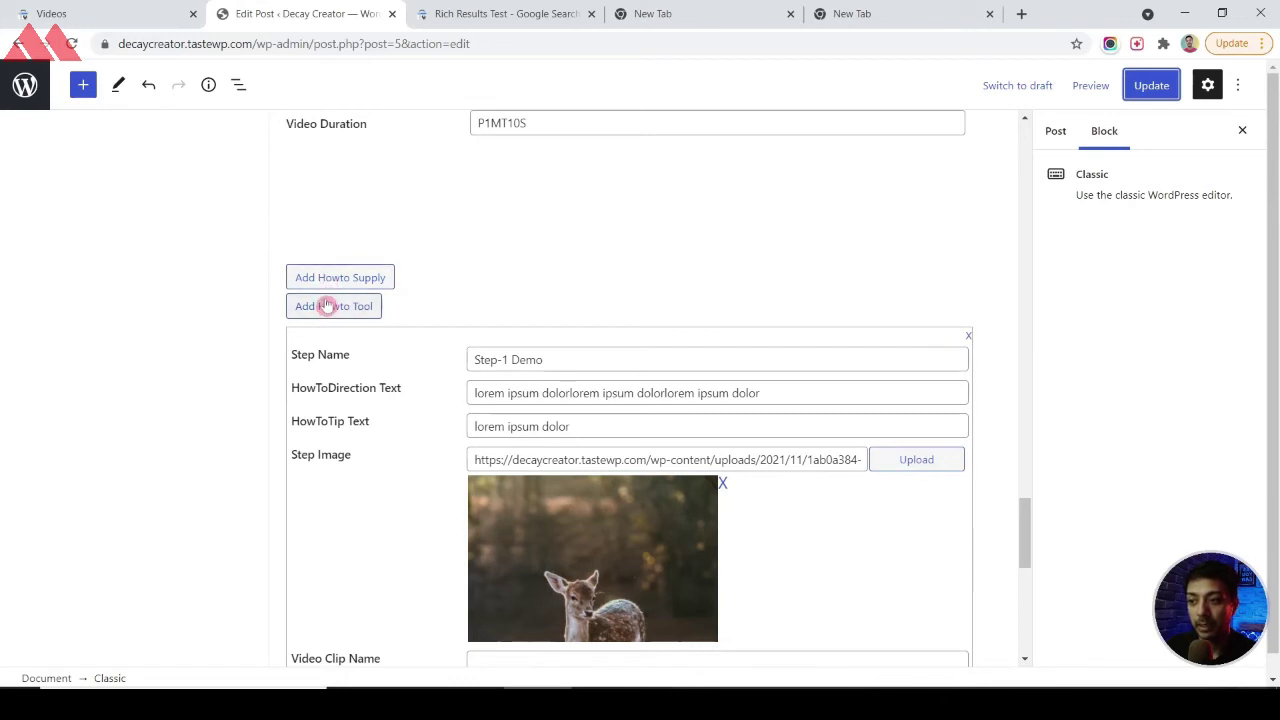
click(329, 277)
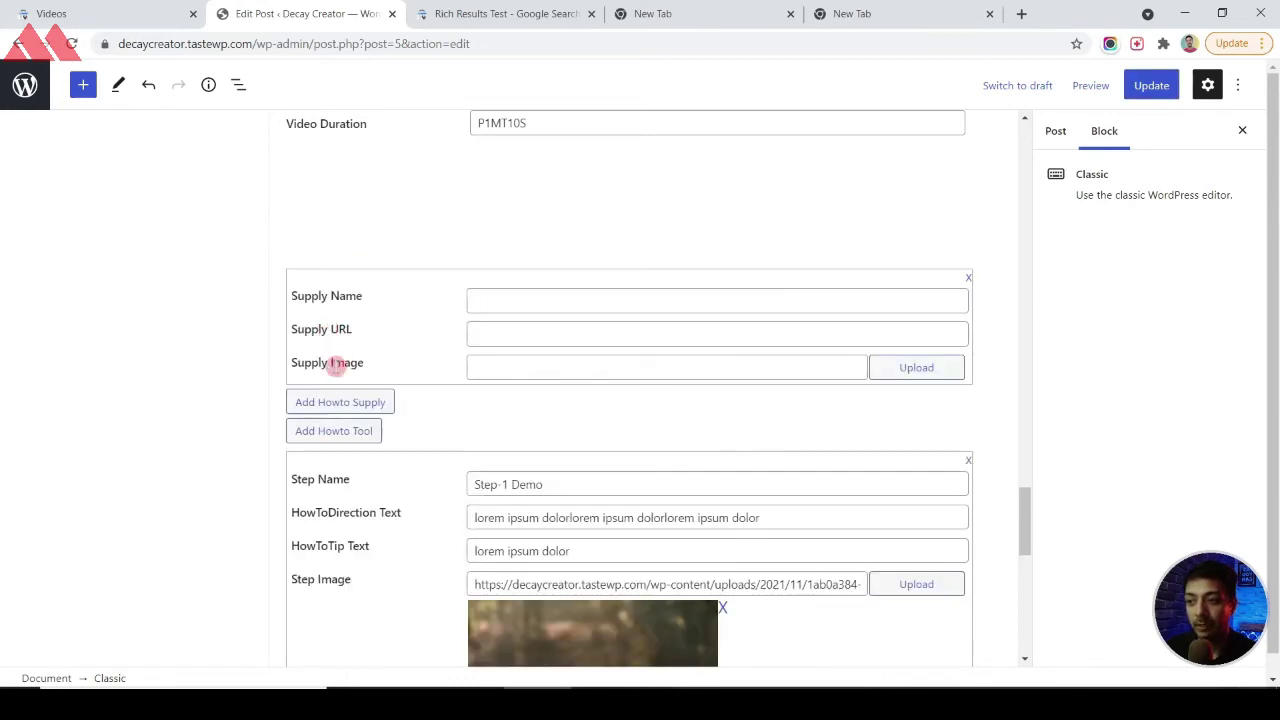
click(338, 433)
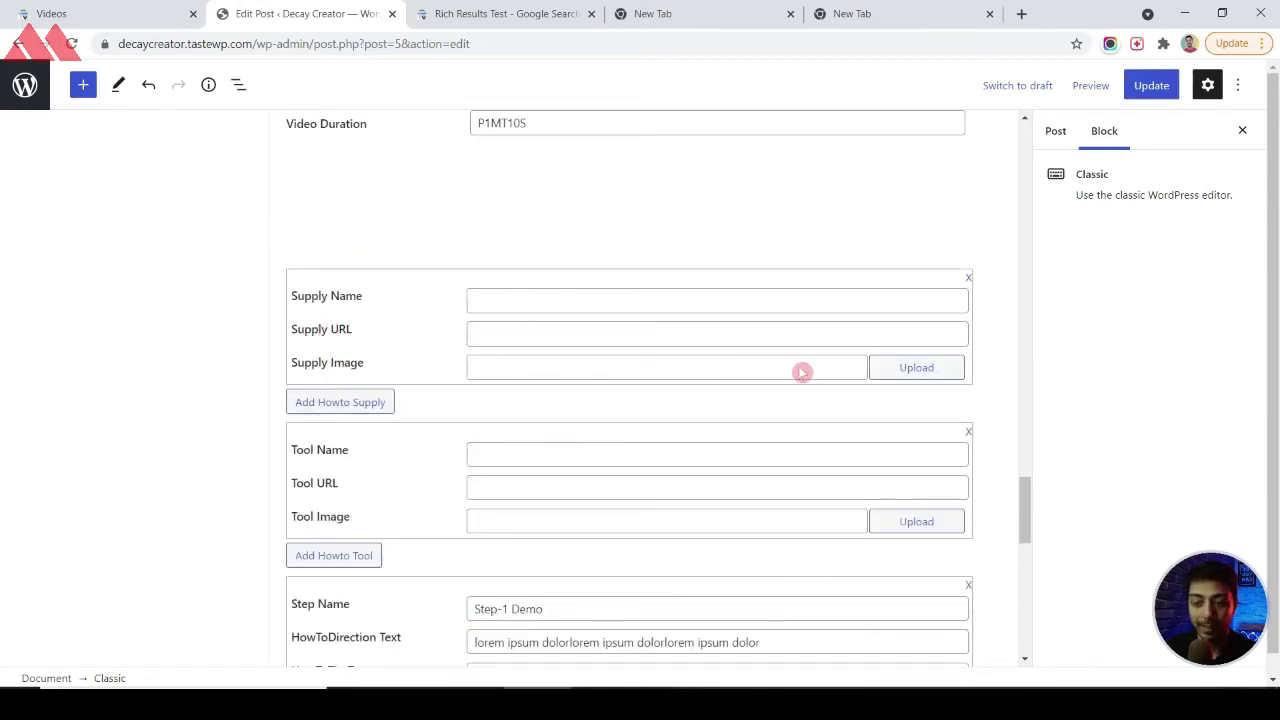
Review the "How to step demo" warnings in the Rich Results Test again and return to the test results overview
click(471, 10)
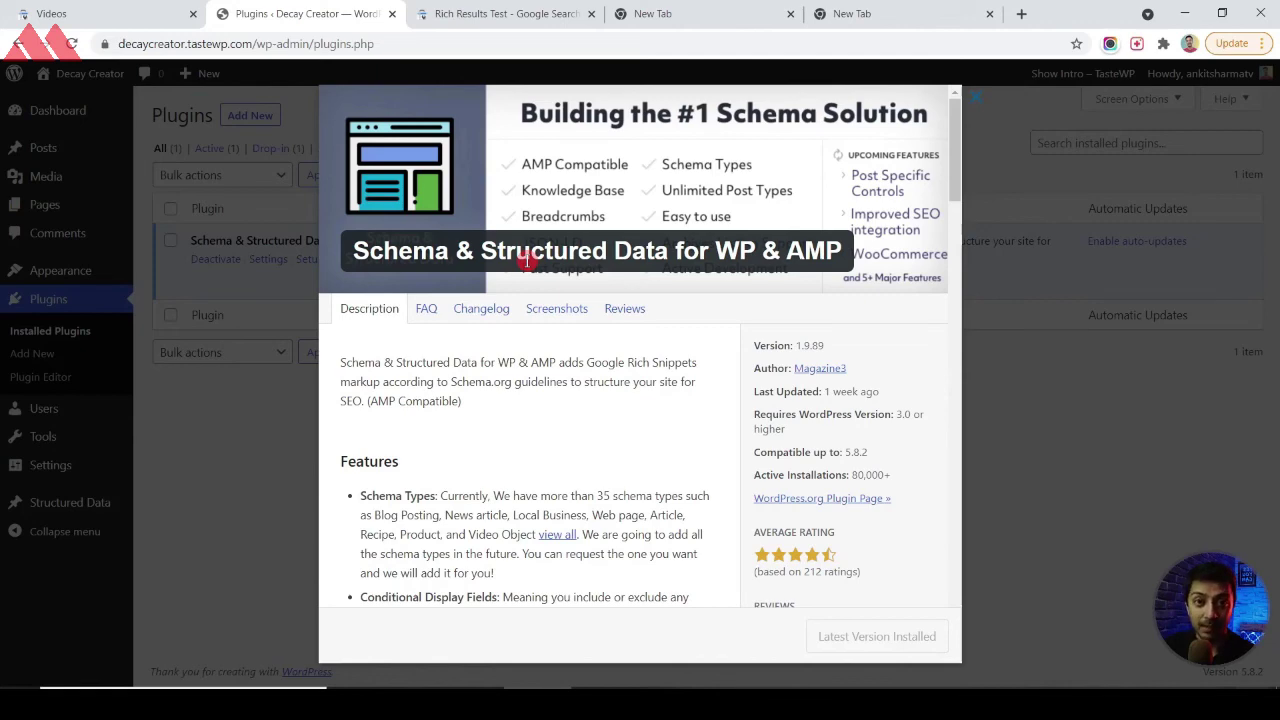
key(ctrl+Tab)
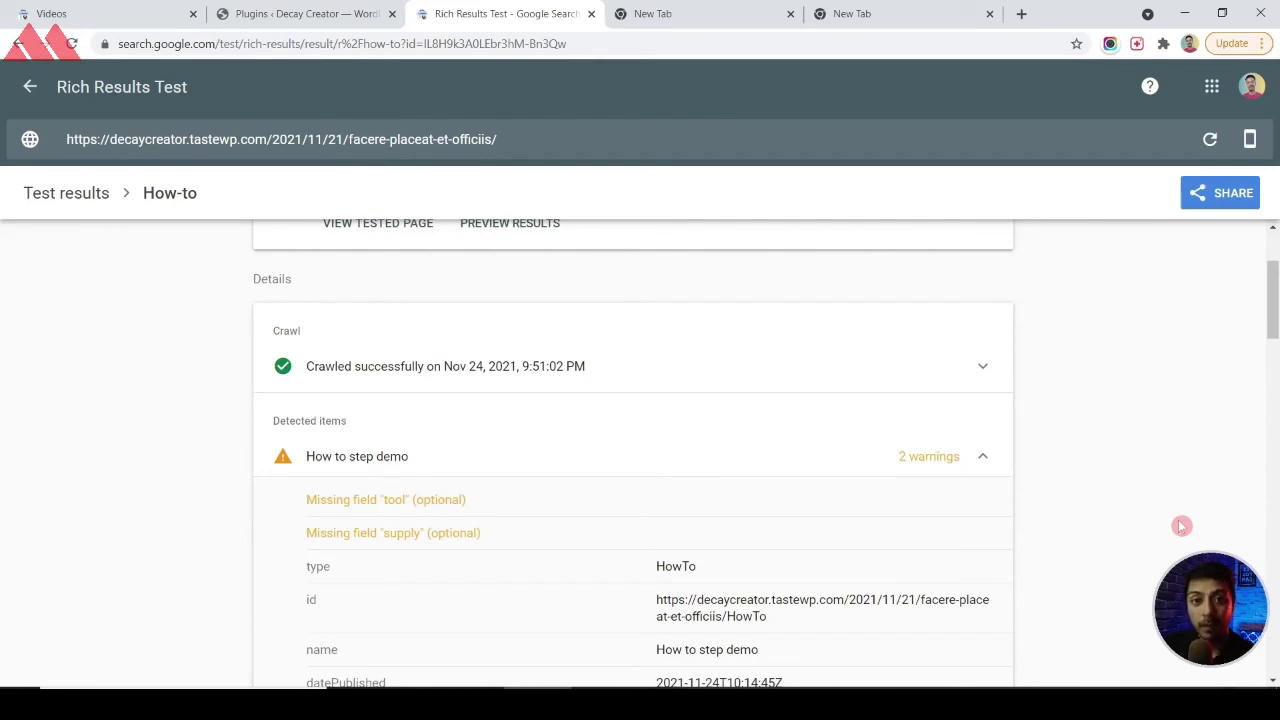
scroll(1181, 525, up, 2)
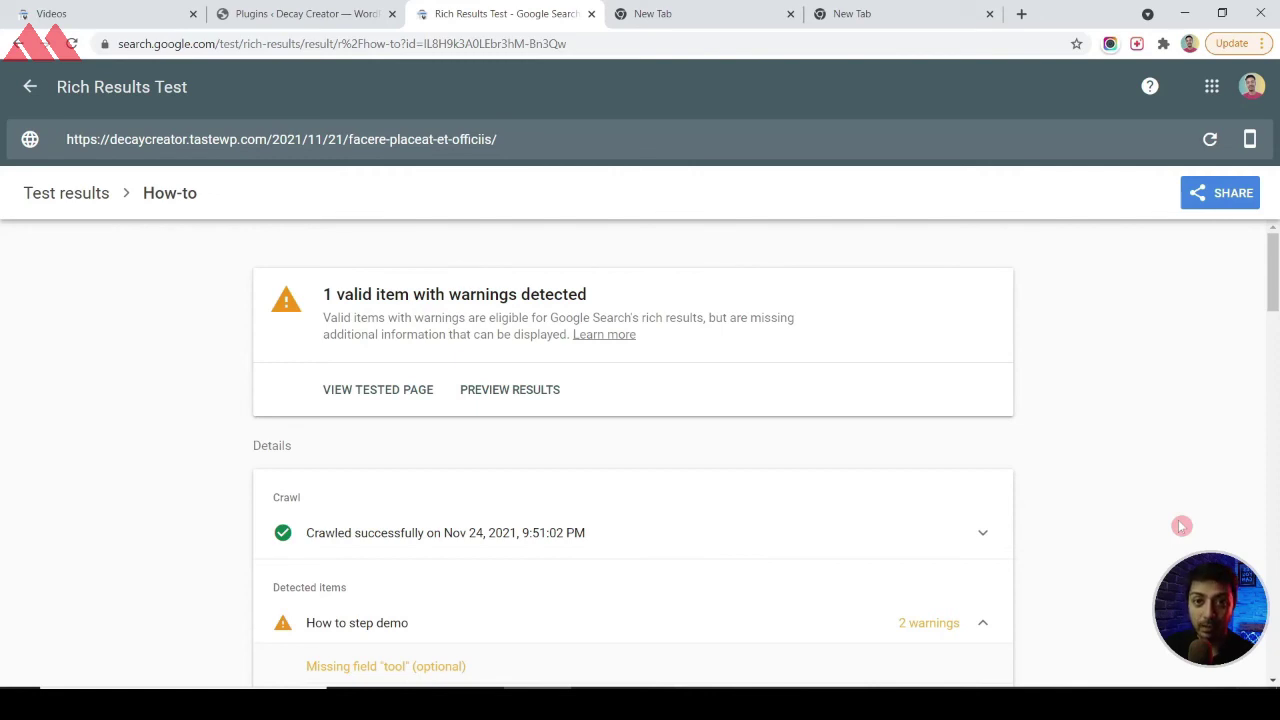
scroll(1182, 526, down, 2)
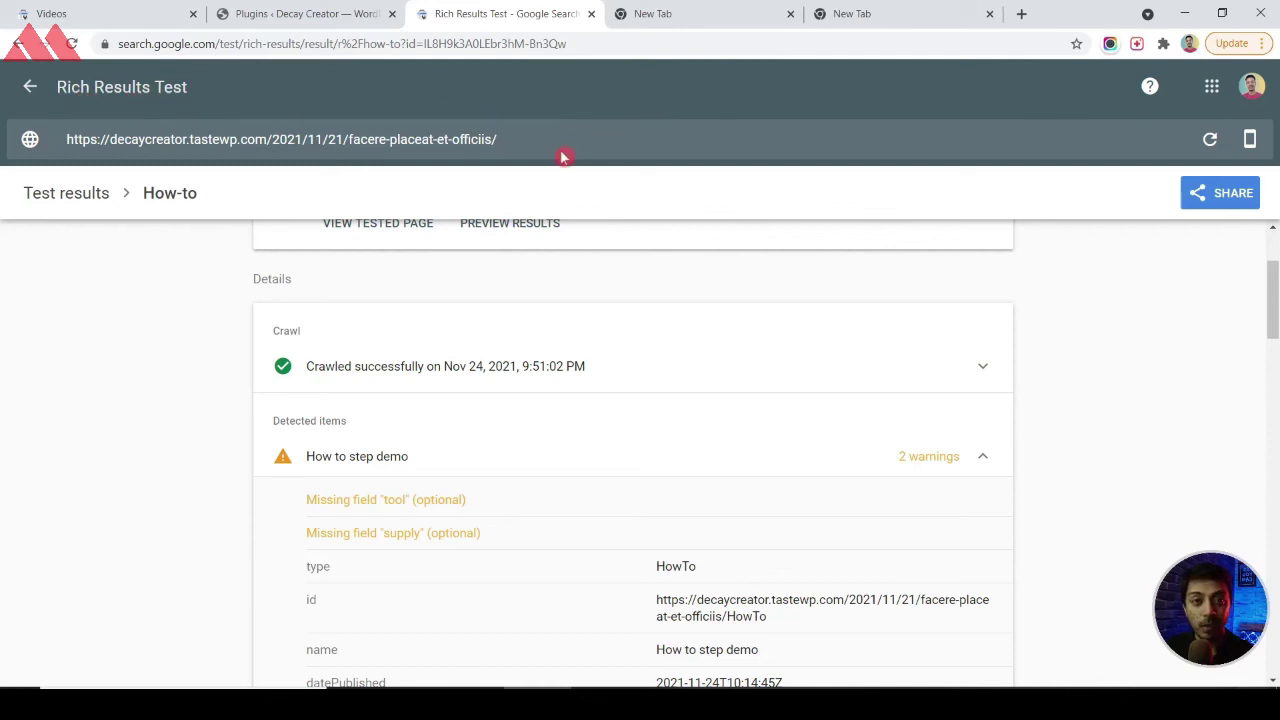
scroll(120, 240, up, 2)
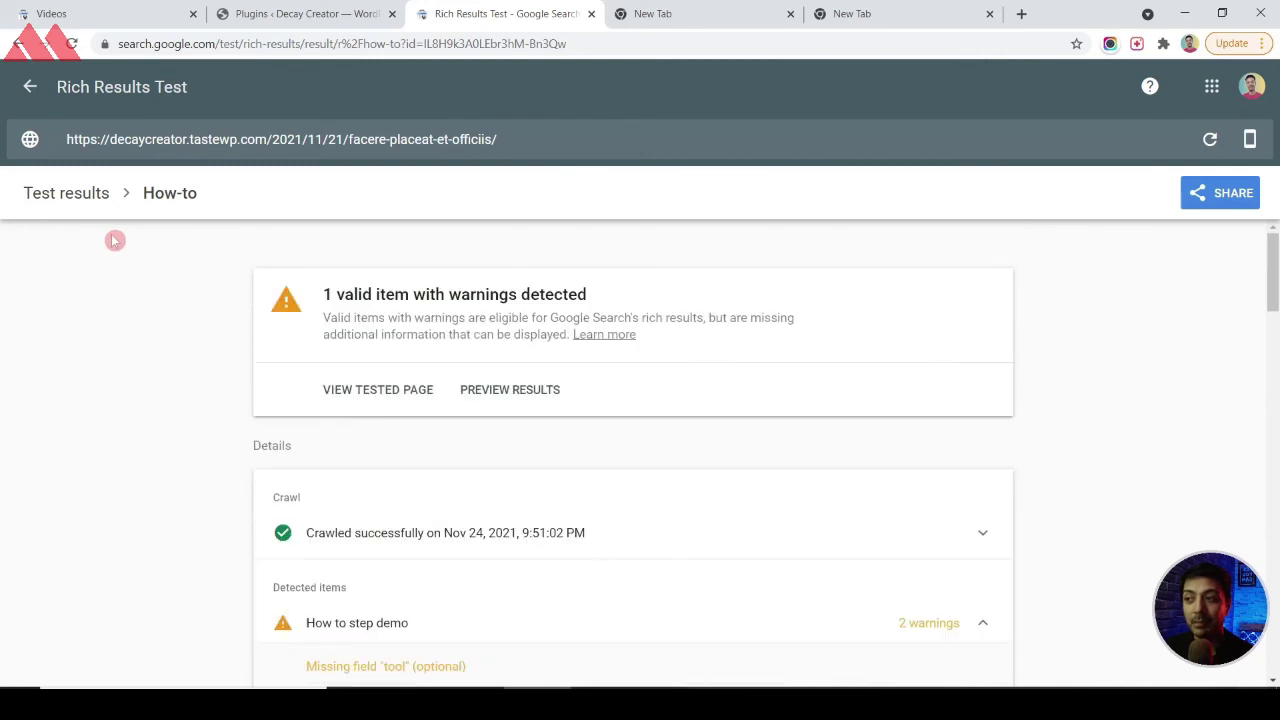
click(30, 87)
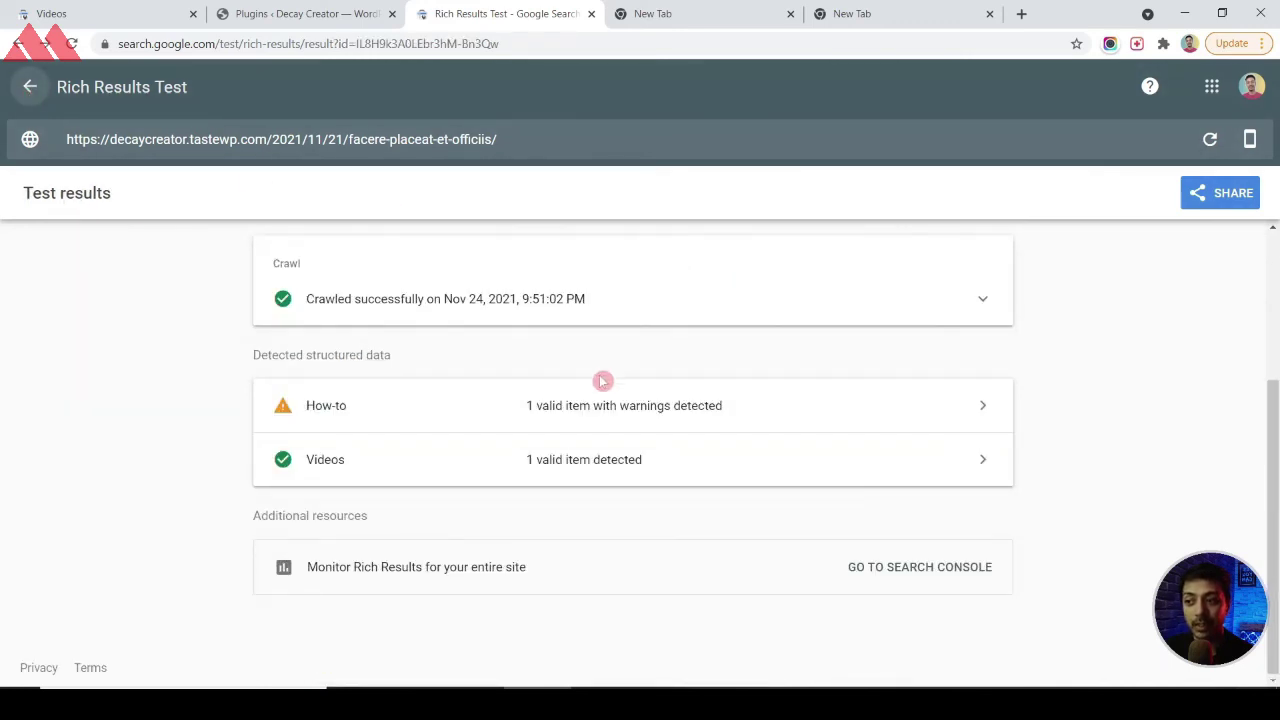
scroll(603, 374, up, 3)
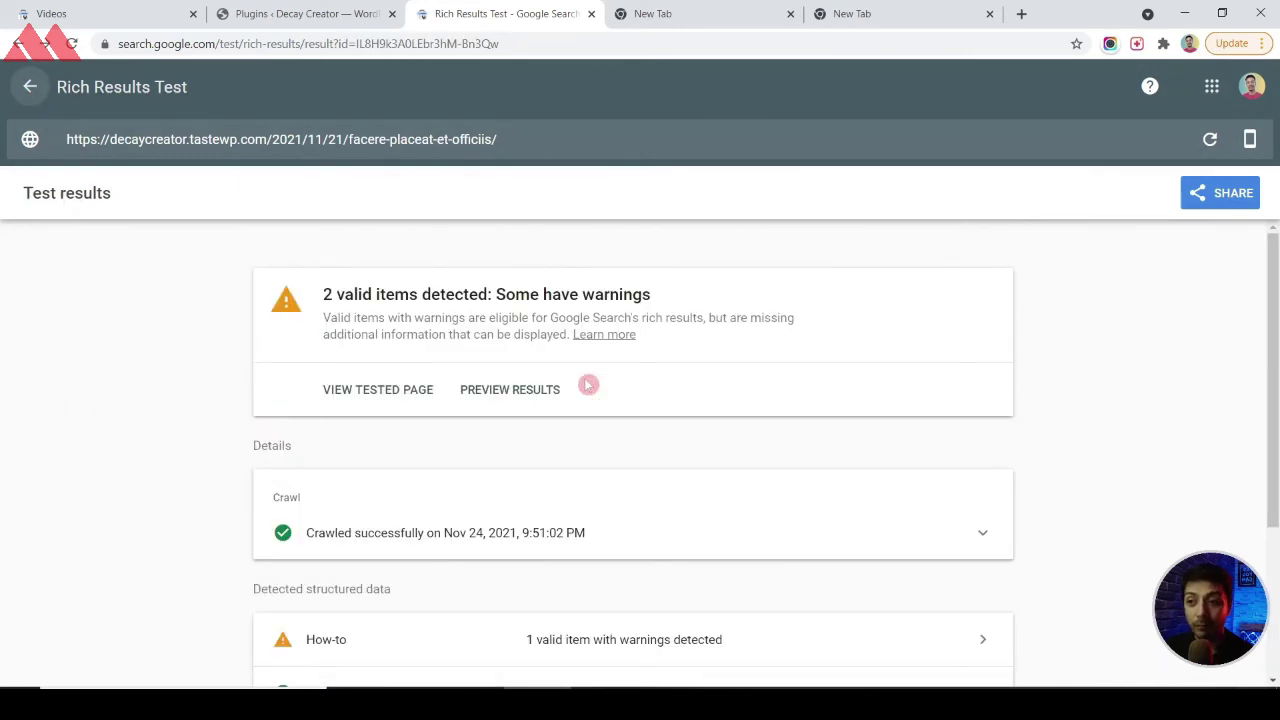